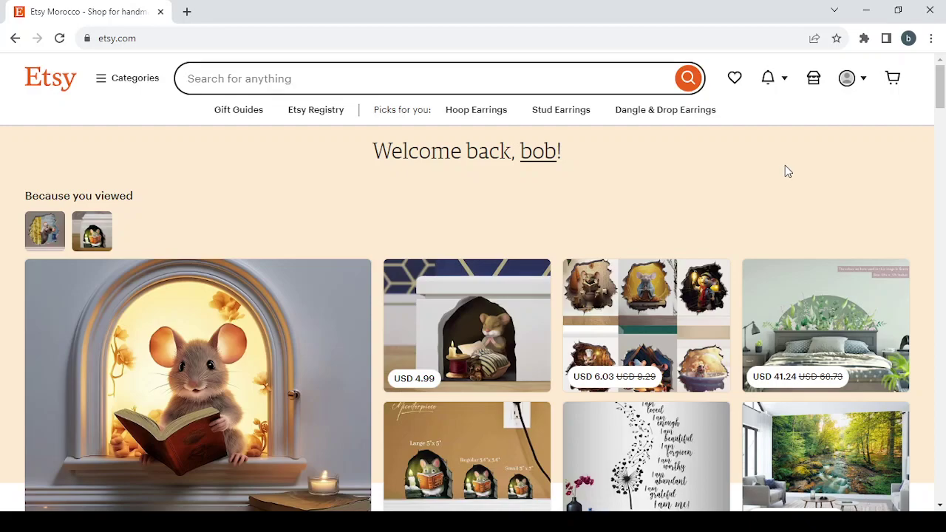
Open the shop setup, set the shop currency to United States Dollar and save the shop preferences.
click(813, 77)
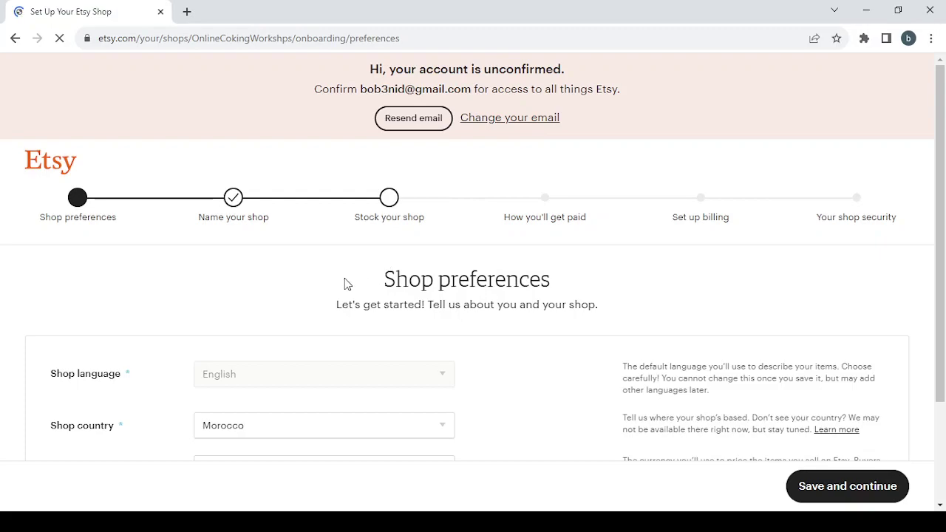
scroll(345, 278, down, 2)
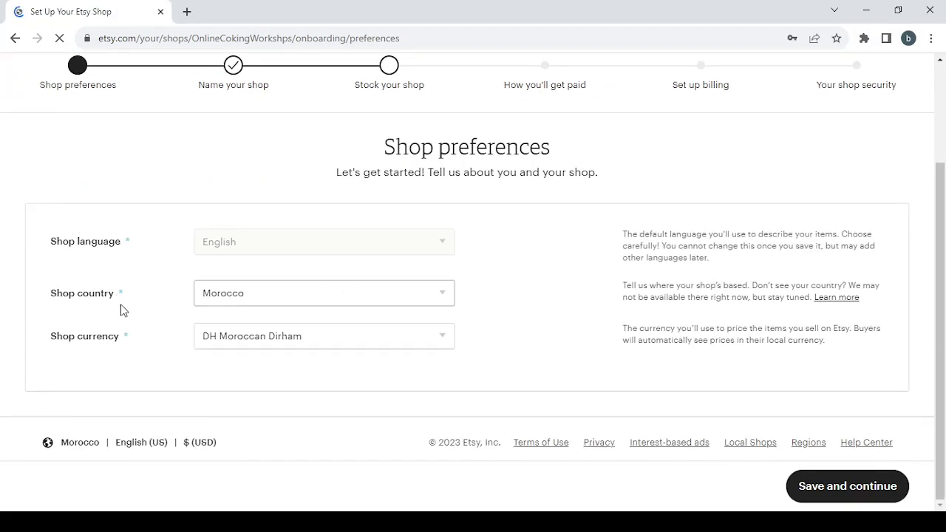
click(298, 335)
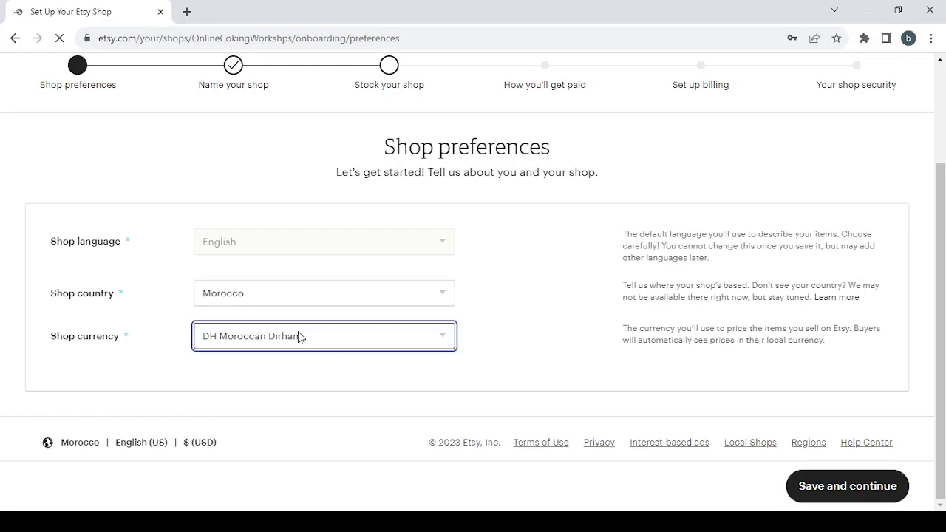
click(334, 91)
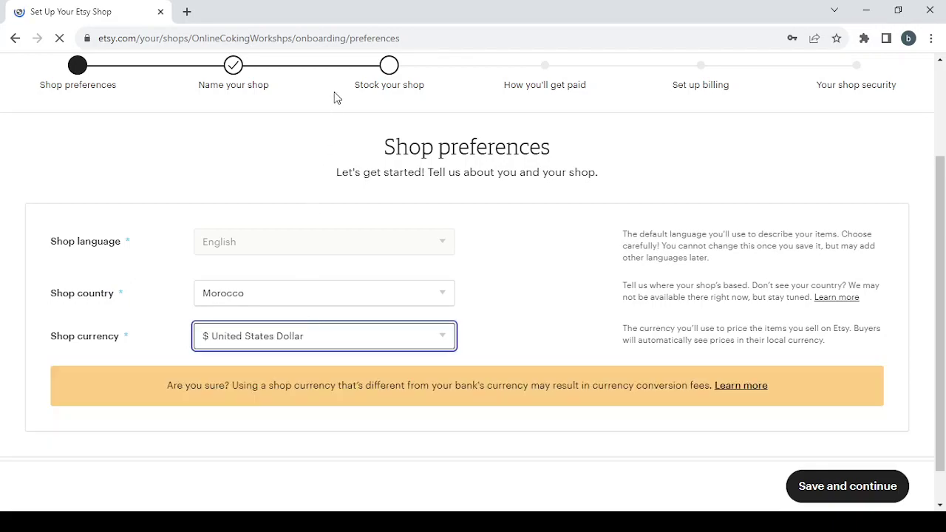
scroll(501, 270, up, 2)
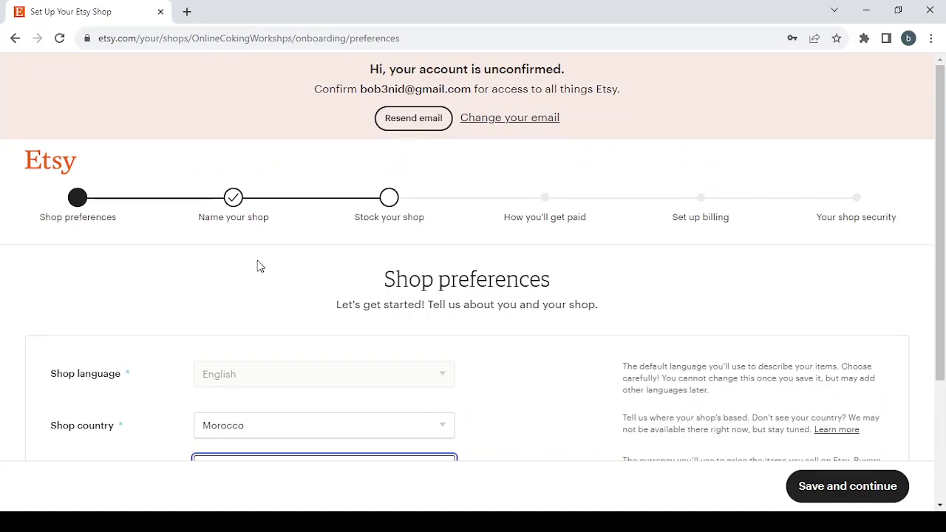
click(831, 485)
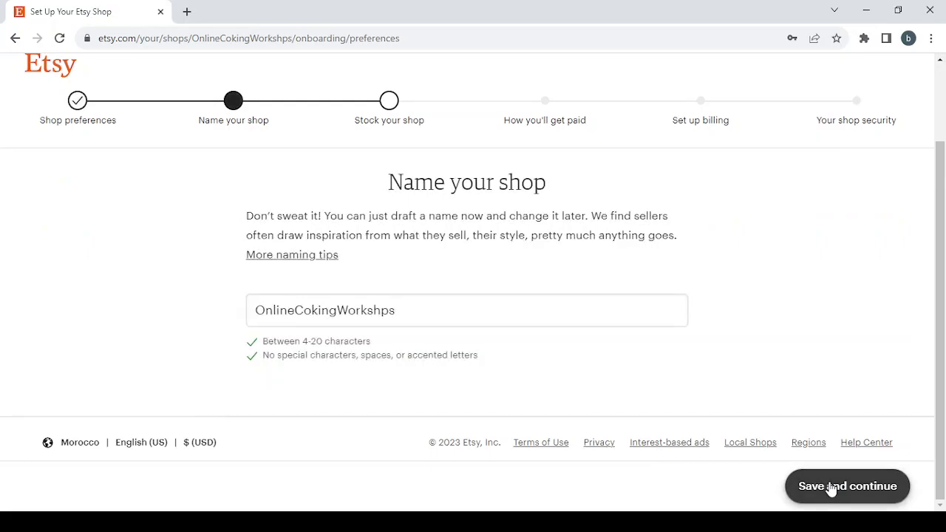
Replace the shop name with DigitalGardenPlanningGuides, written without spaces.
double_click(399, 311)
key(BackSpace)
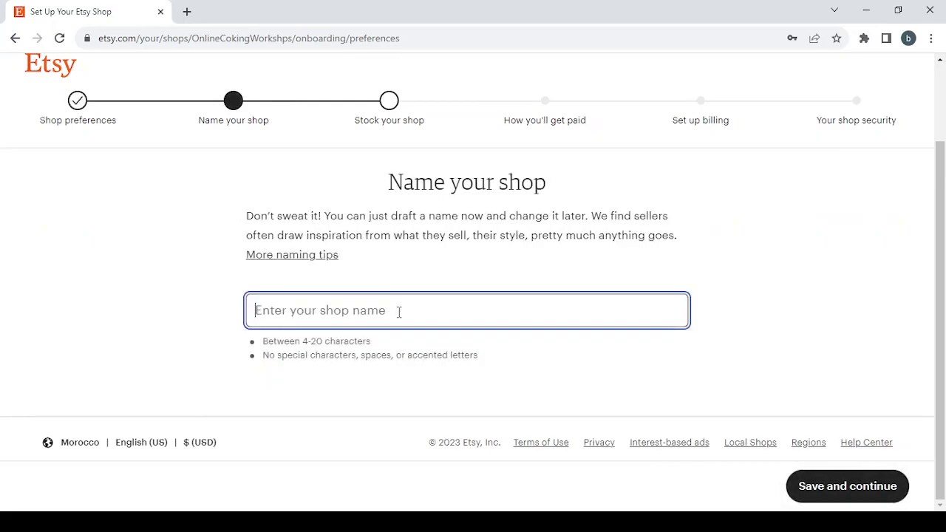
text(Digital Garden Planning Guides)
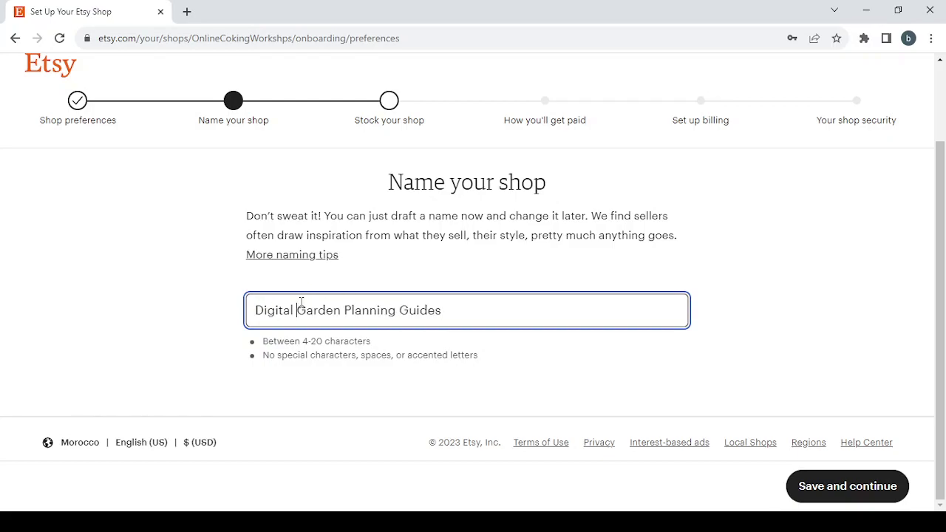
key(BackSpace)
click(347, 307)
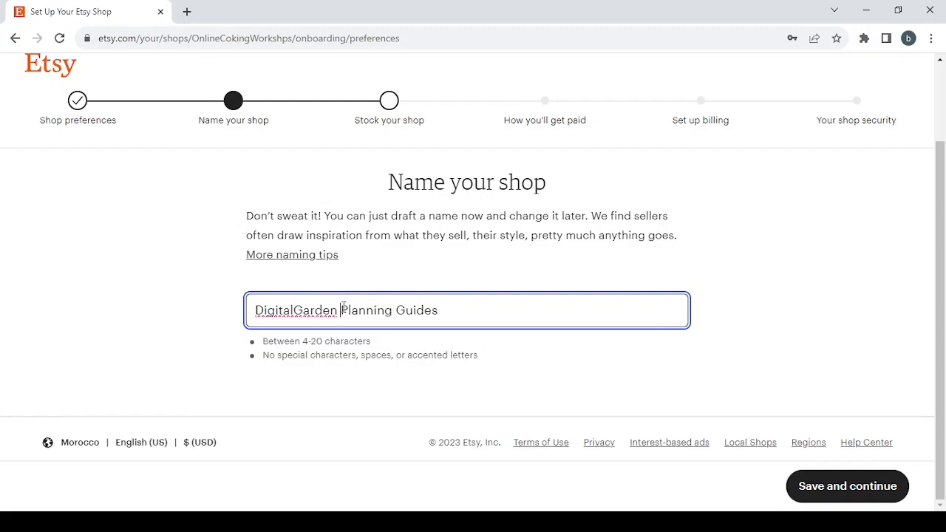
key(BackSpace)
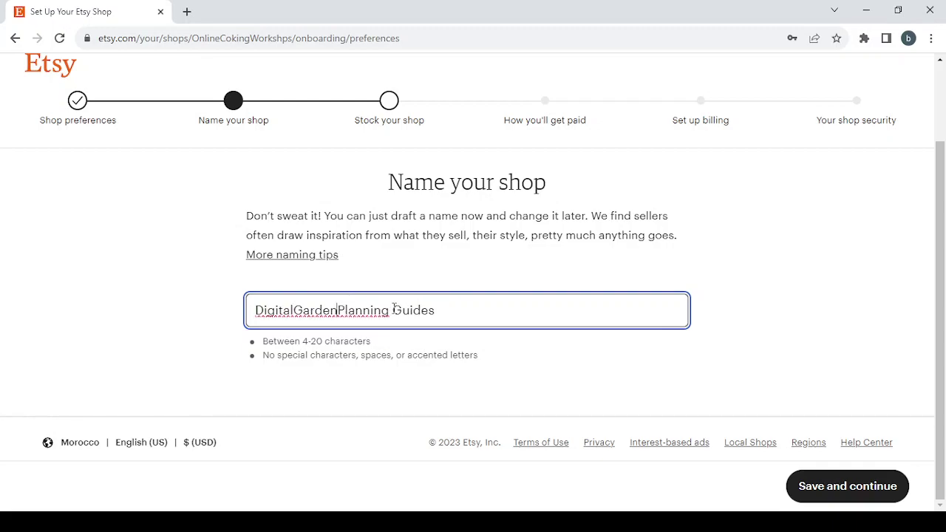
key(BackSpace)
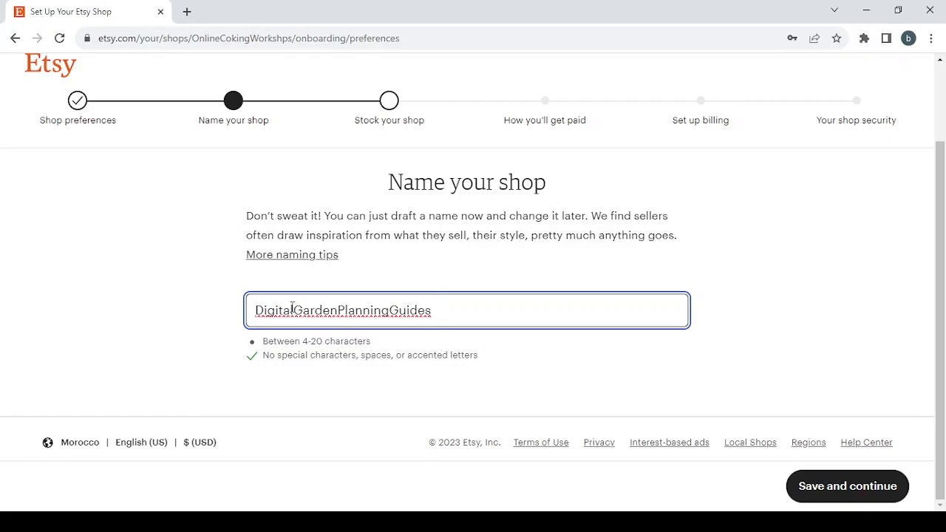
Shorten the shop name to GardenPlanningGuides by removing the word Digital, and save it.
drag(294, 308, 244, 311)
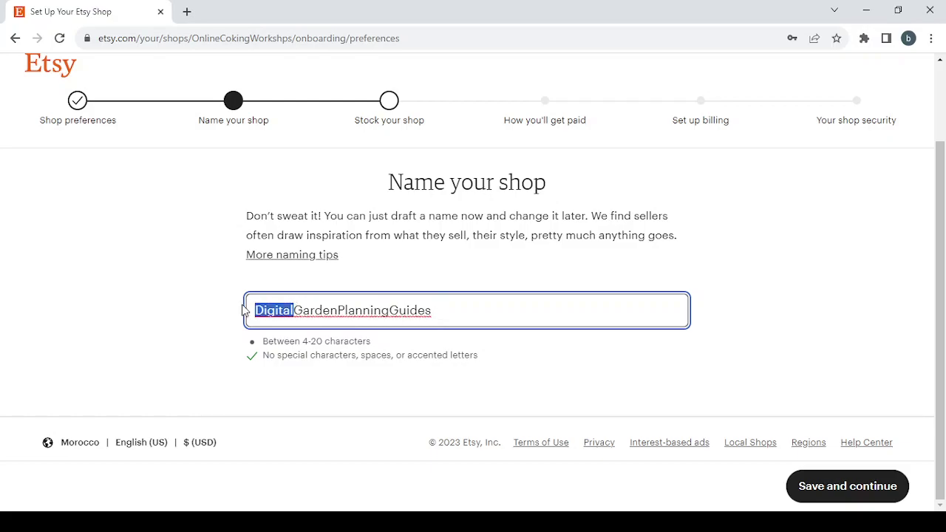
key(BackSpace)
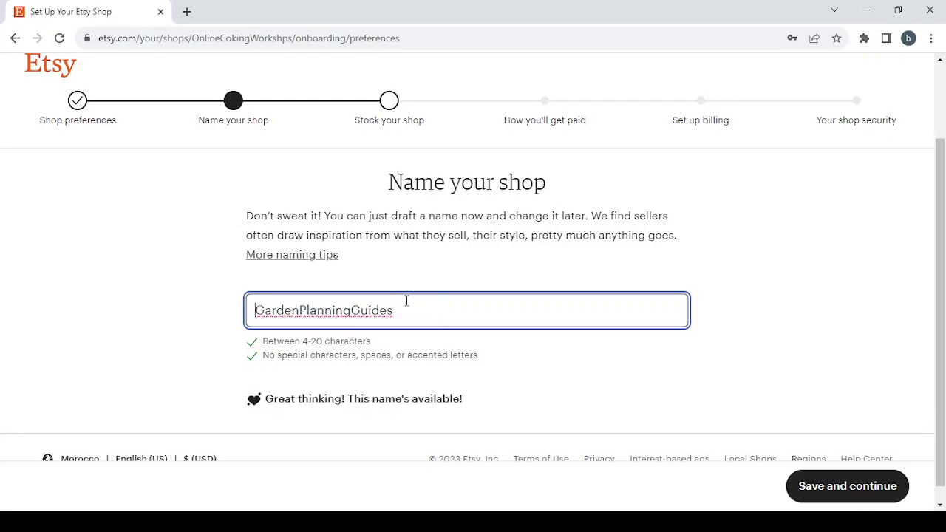
click(849, 489)
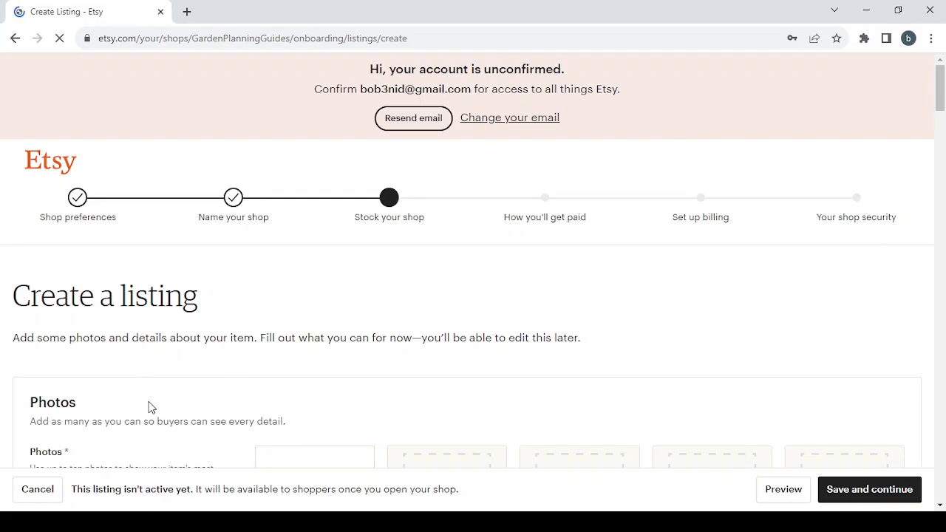
Look over the photo section of the new listing and try to save the listing while it is empty.
scroll(148, 408, down, 1)
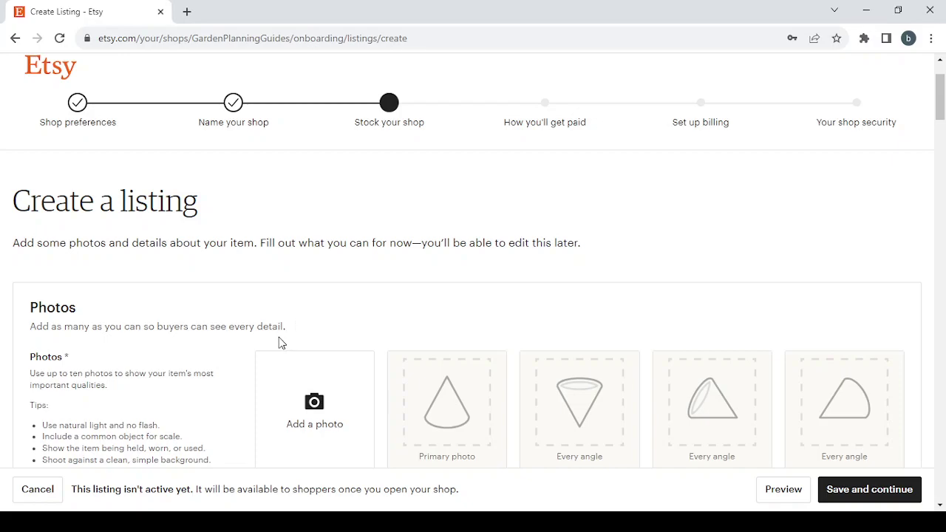
scroll(281, 340, down, 2)
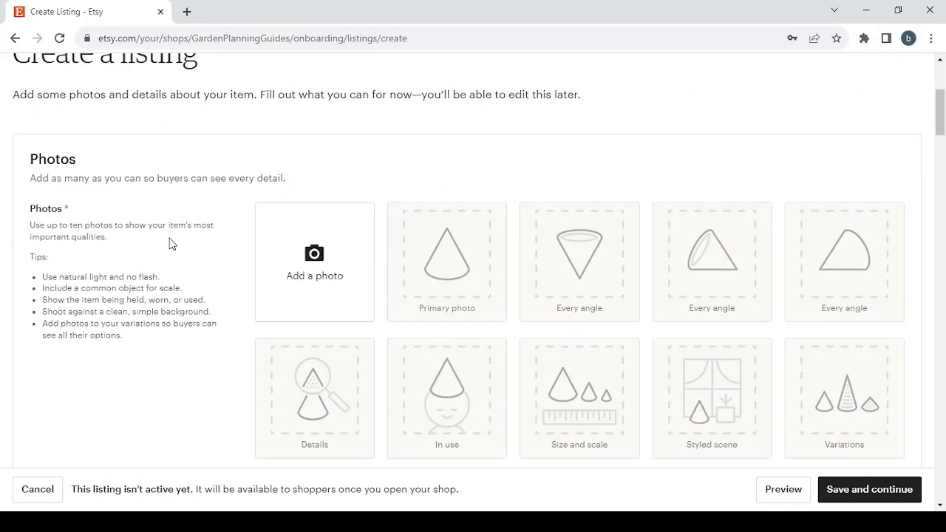
scroll(597, 201, up, 1)
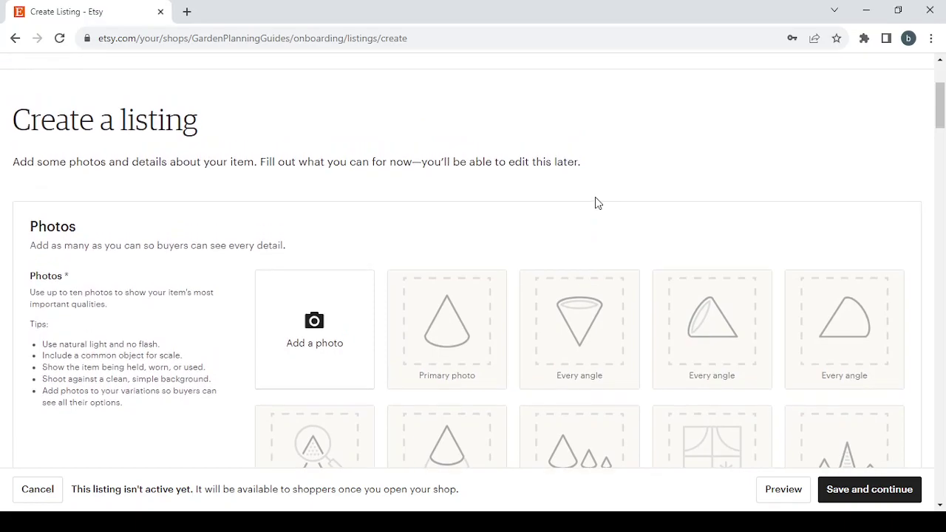
scroll(786, 343, up, 1)
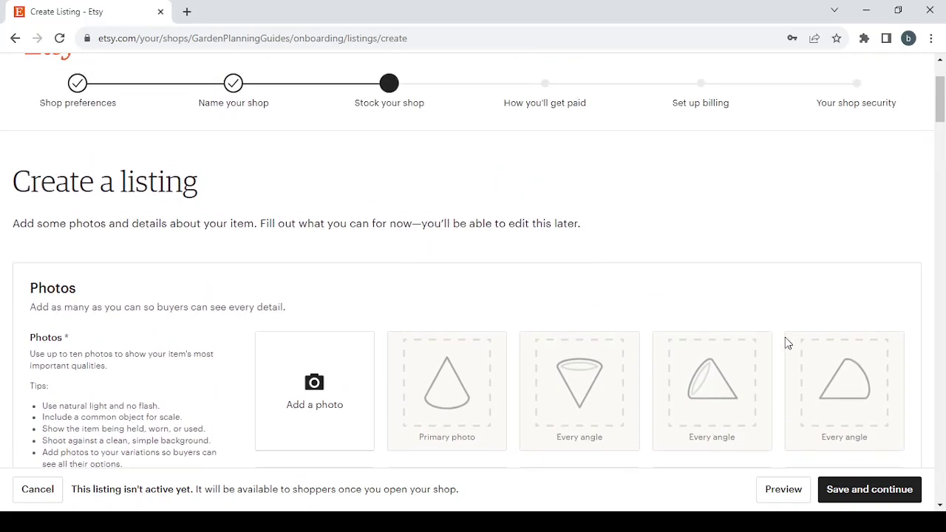
click(861, 486)
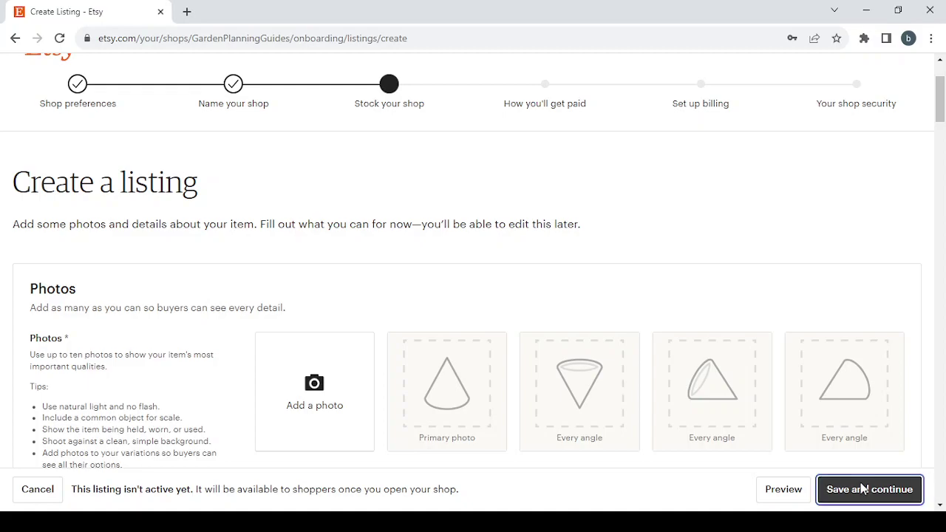
scroll(542, 251, up, 1)
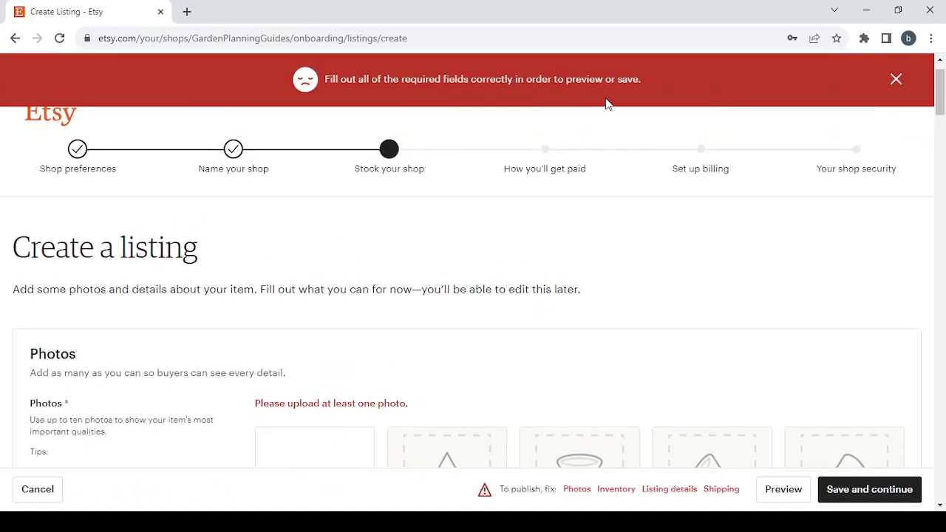
Examine the required fields in the listing's Photos, Inventory, Listing details and Shipping sections.
click(576, 490)
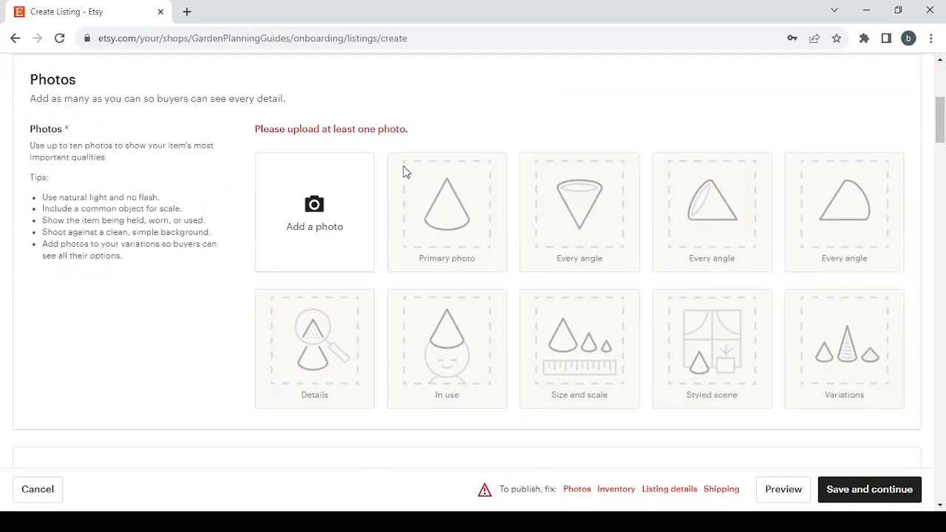
click(613, 490)
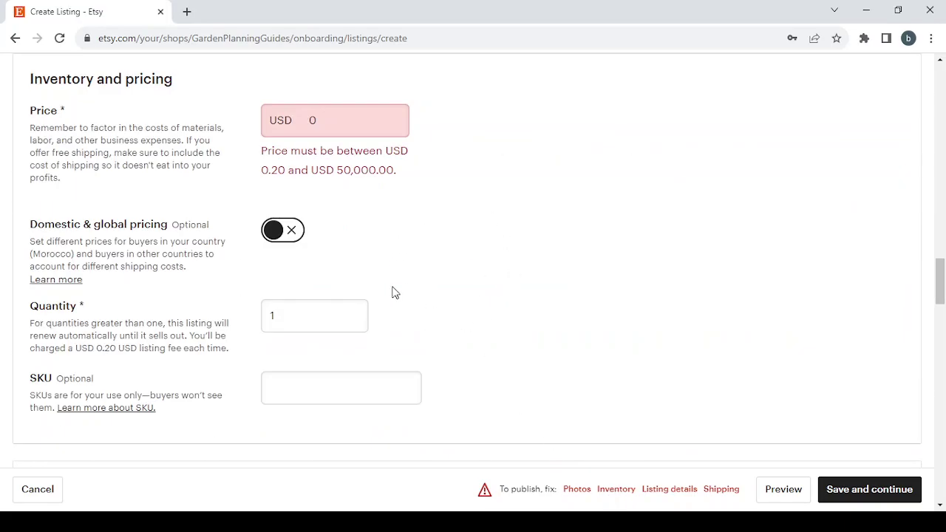
click(666, 491)
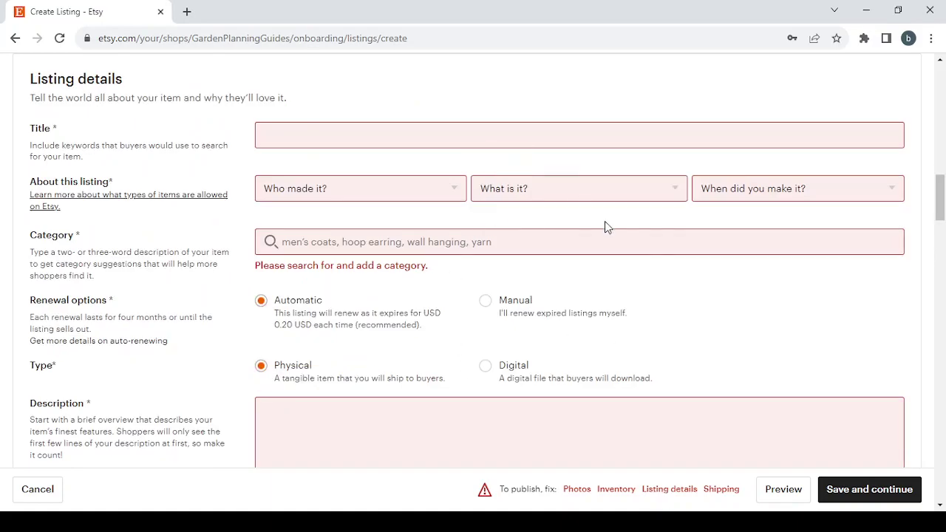
scroll(606, 291, down, 3)
scroll(607, 291, up, 1)
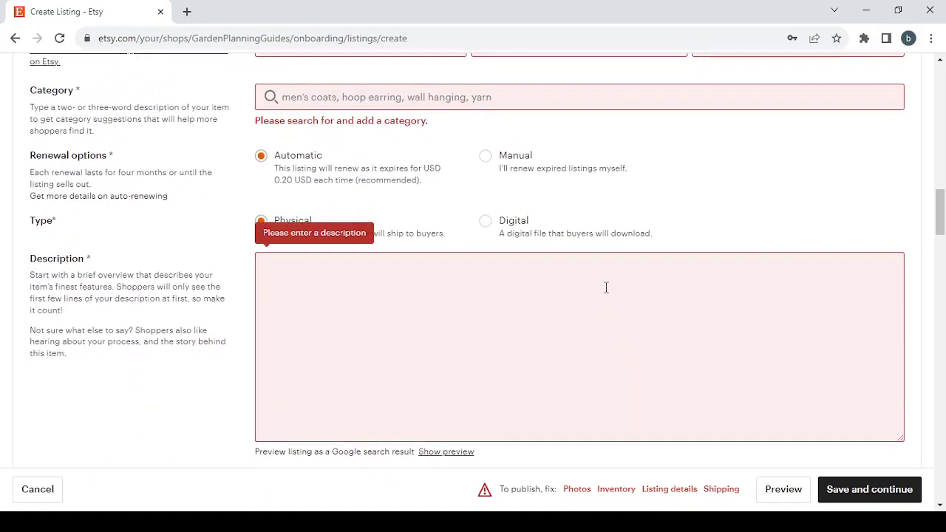
click(711, 491)
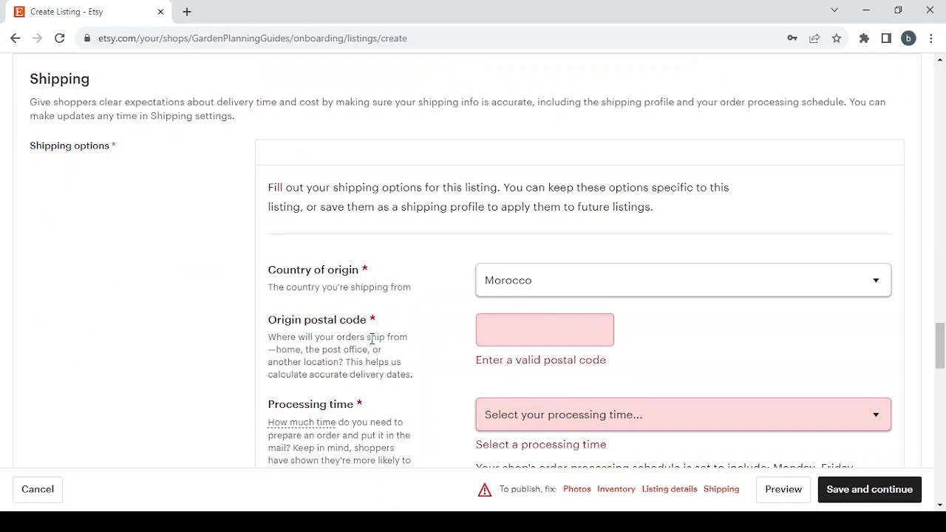
Go back to the Photos section and examine the listing's photo and video upload areas.
click(577, 491)
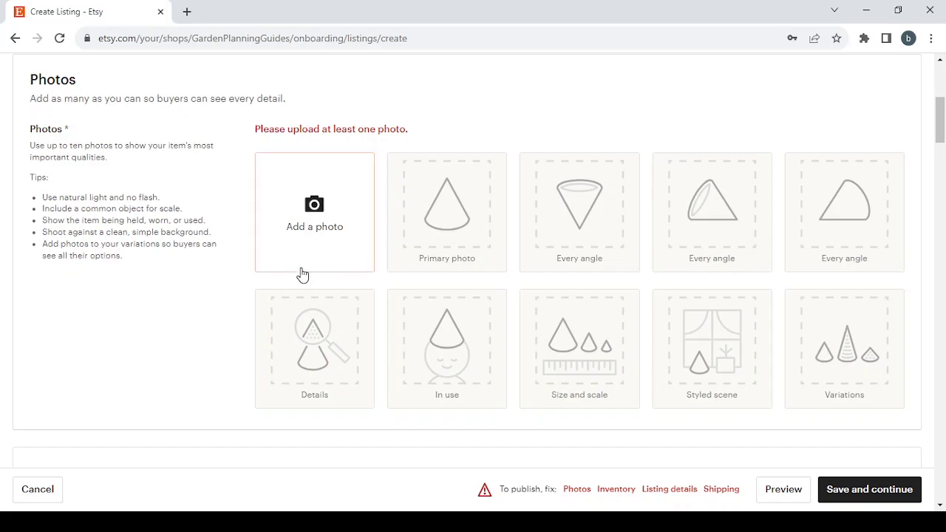
scroll(303, 272, down, 1)
scroll(303, 274, down, 3)
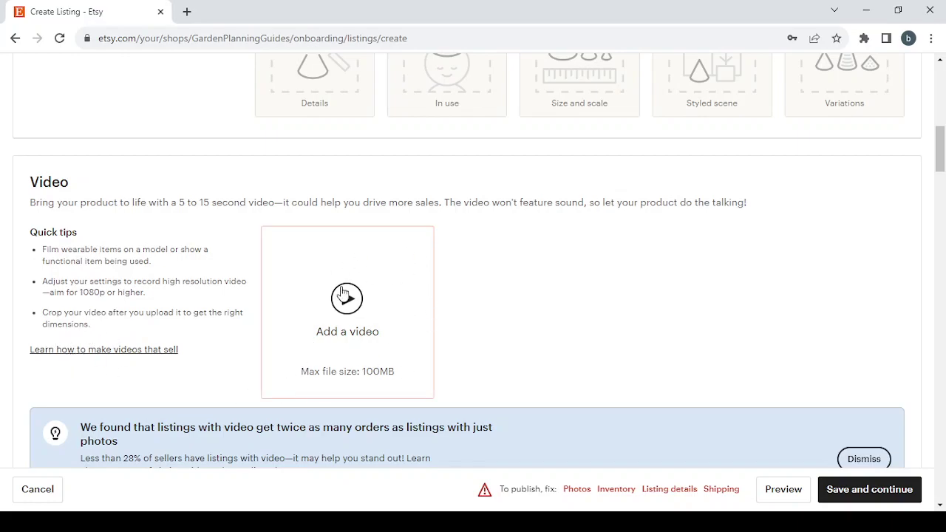
click(371, 300)
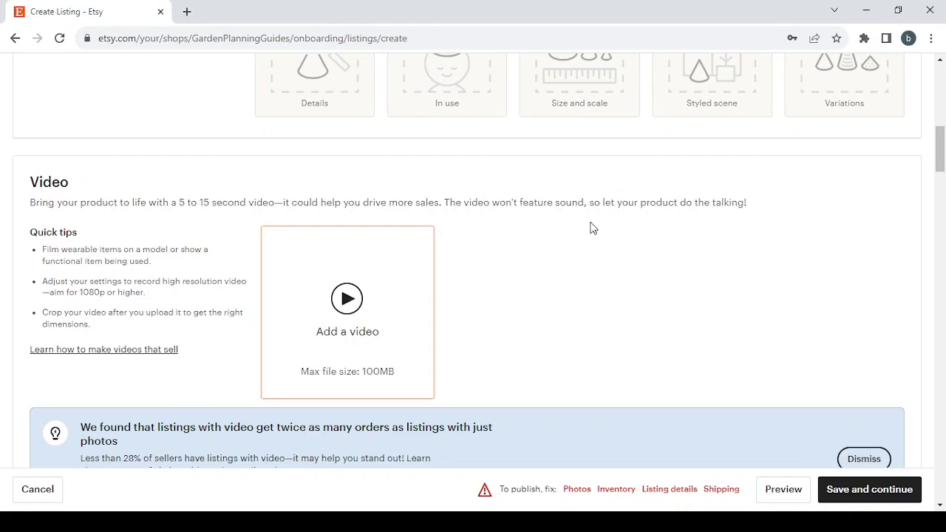
scroll(592, 228, down, 2)
scroll(592, 228, up, 1)
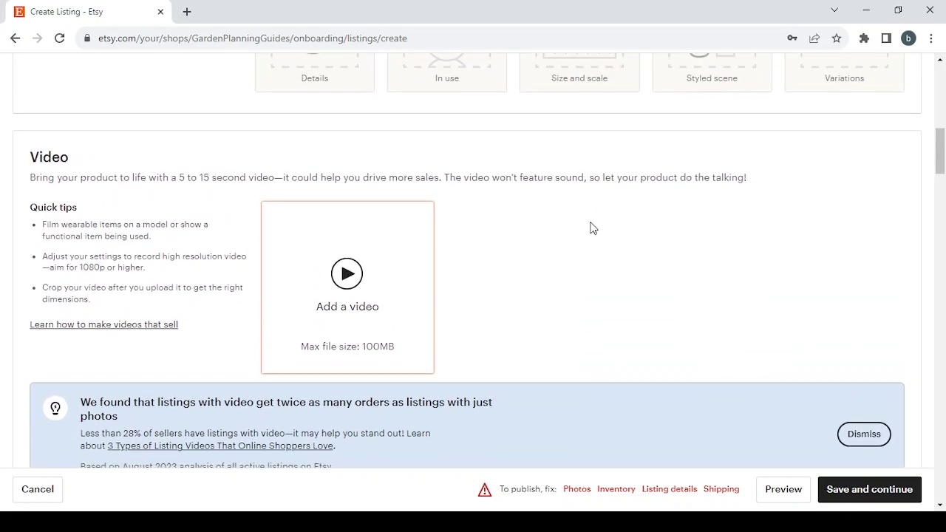
scroll(591, 228, up, 3)
scroll(592, 228, down, 1)
scroll(591, 228, down, 3)
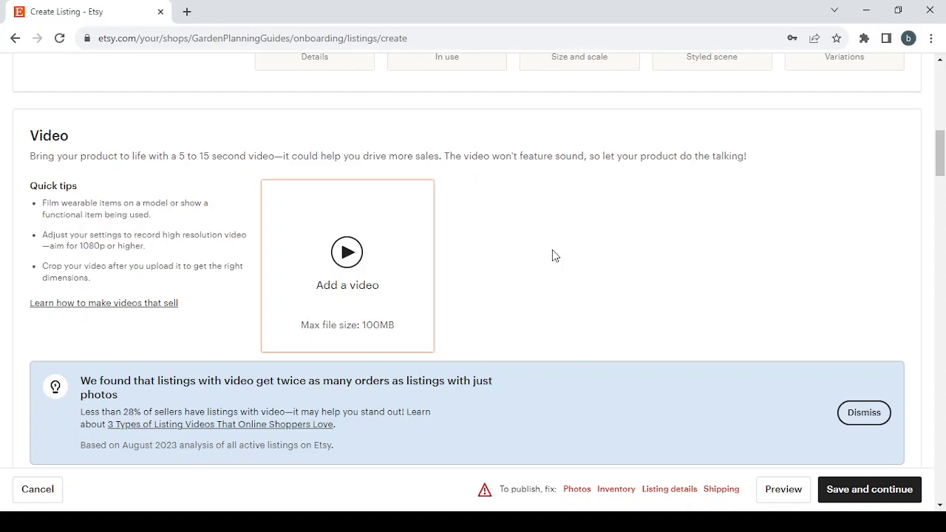
Enter Digital Garden Planning Guides as the listing's title in the listing details.
scroll(553, 256, down, 5)
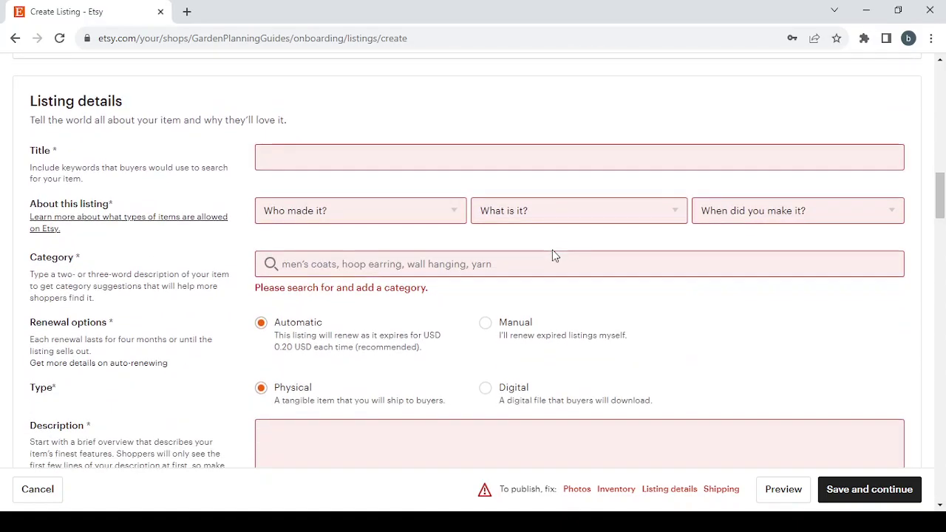
click(316, 156)
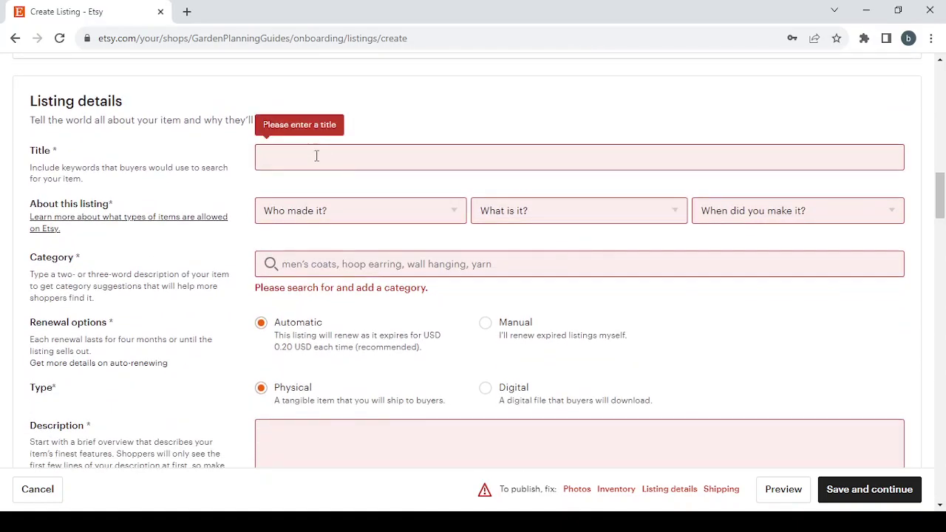
click(317, 156)
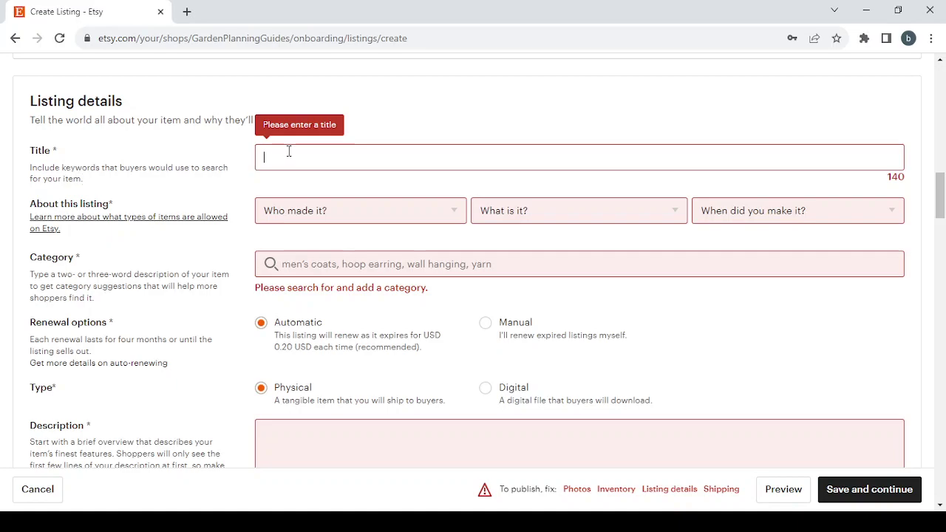
text(Digital Garden Planning Guides)
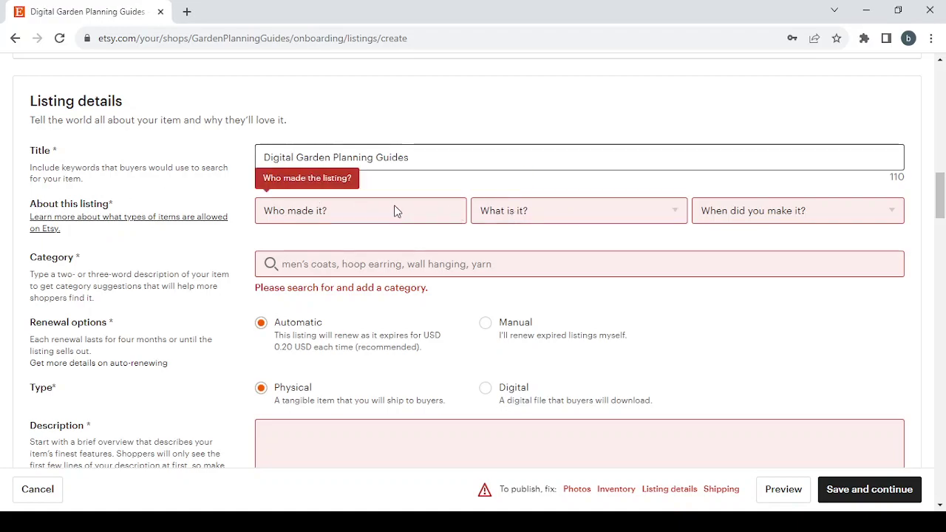
key(Tab)
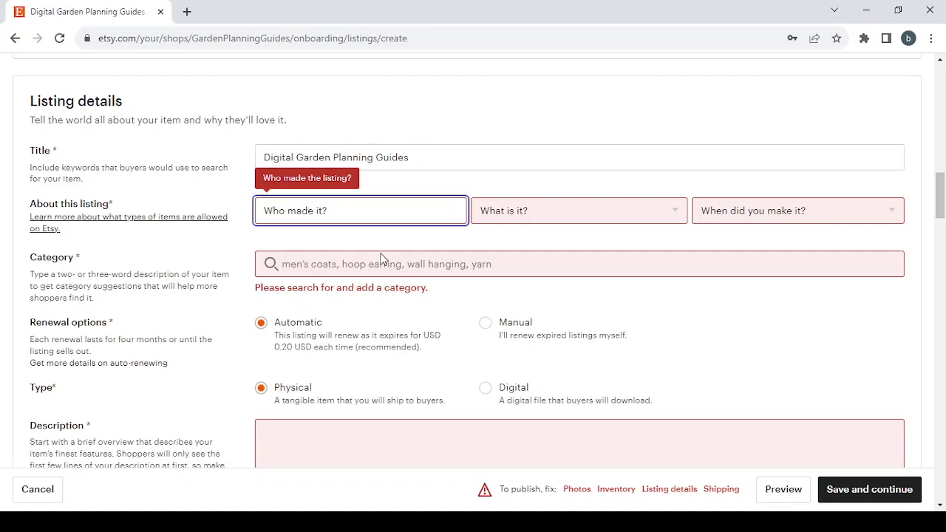
Describe the listing as made by "I did", "A finished product", and made in 2020 - 2023.
click(382, 259)
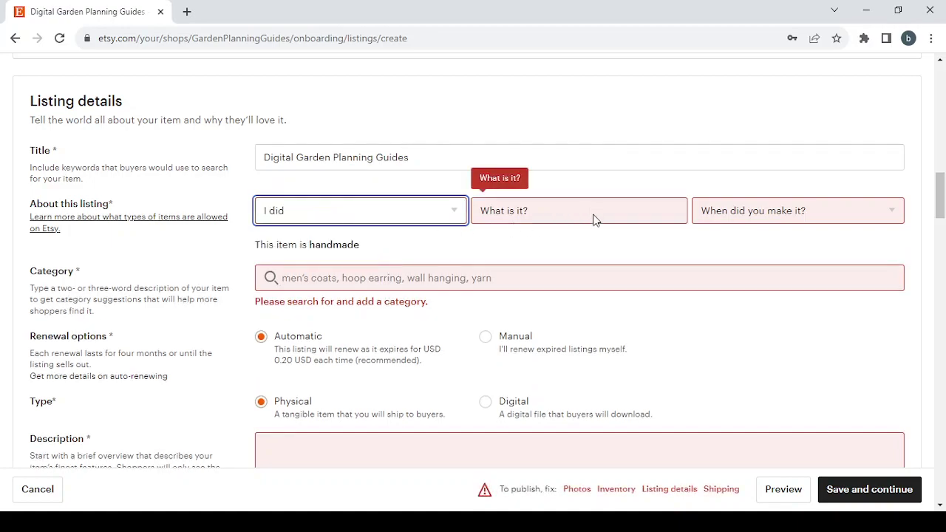
click(596, 219)
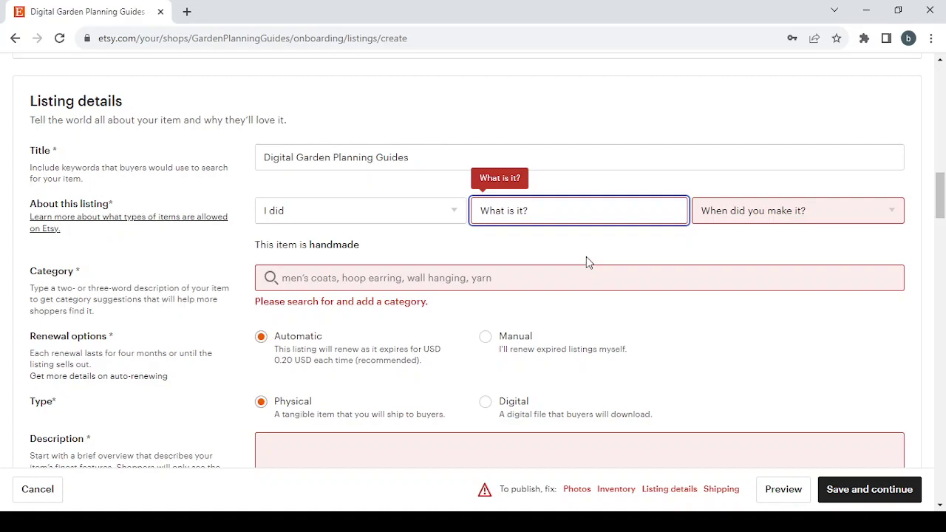
click(586, 256)
click(783, 215)
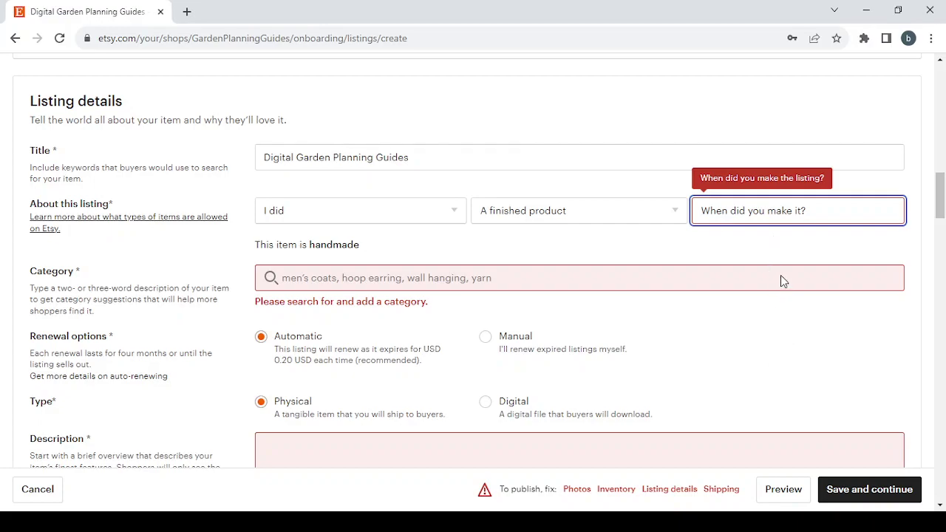
key(2)
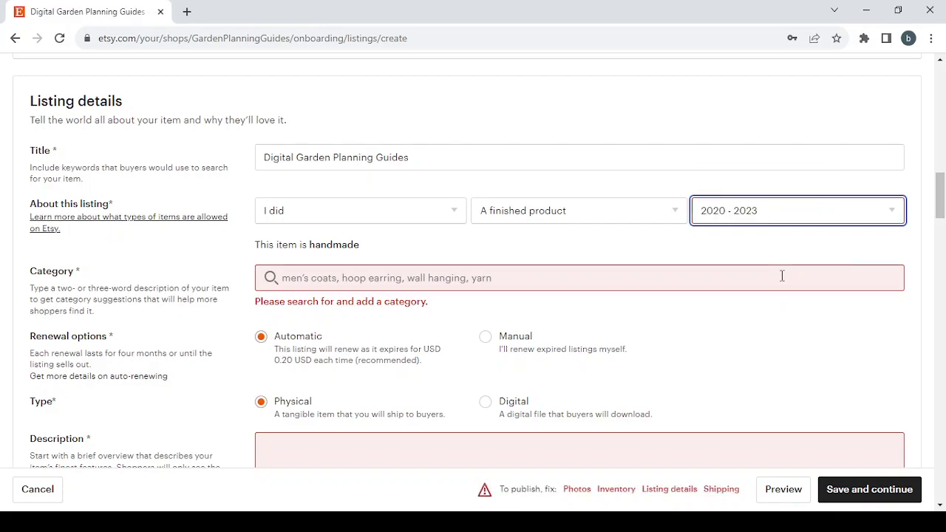
Search the listing categories for Digital Garden Planning Guides and assign the Templates category.
click(323, 285)
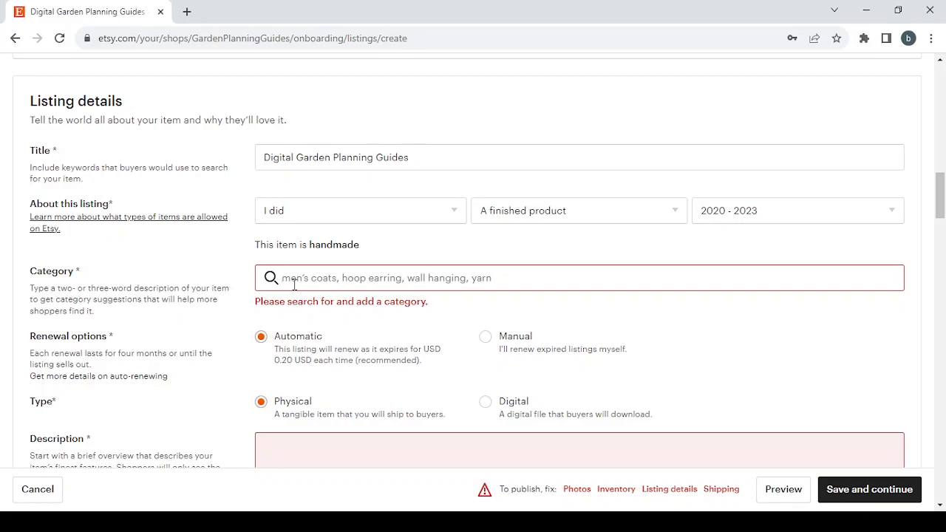
text(Digital Garden Planning Guides)
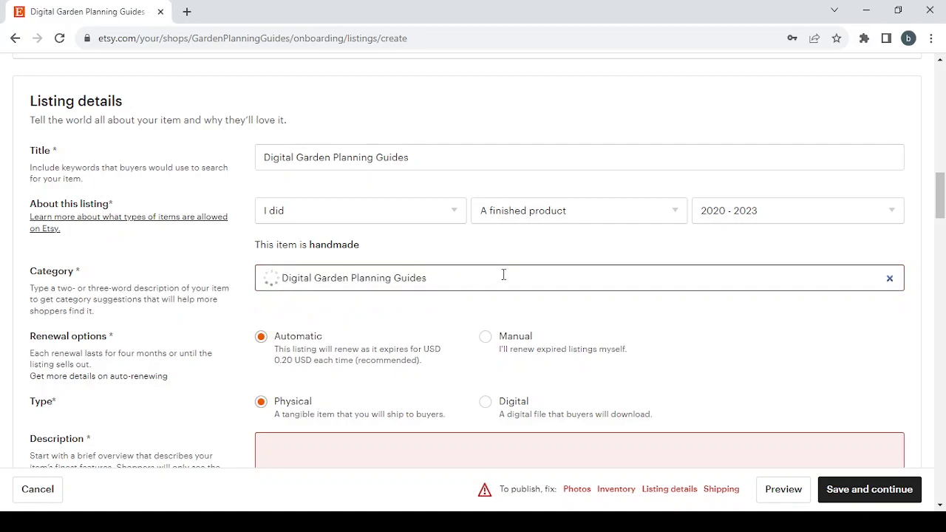
scroll(531, 331, down, 3)
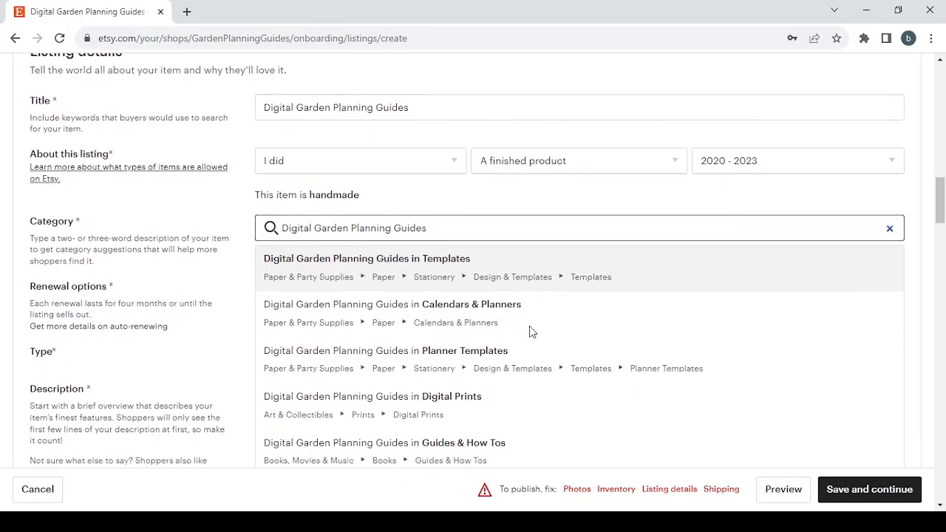
scroll(531, 330, up, 2)
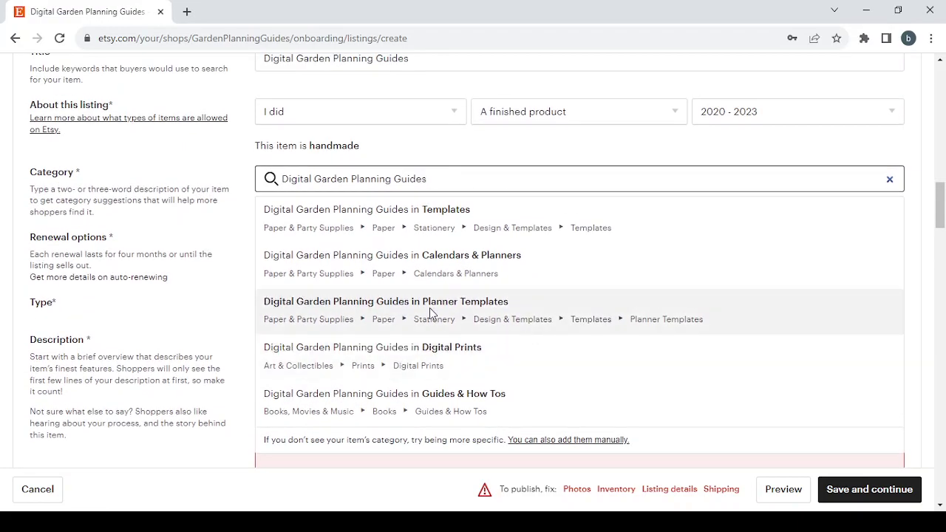
click(439, 209)
Look over the optional primary color, secondary color and occasion attributes of the listing.
scroll(353, 253, down, 1)
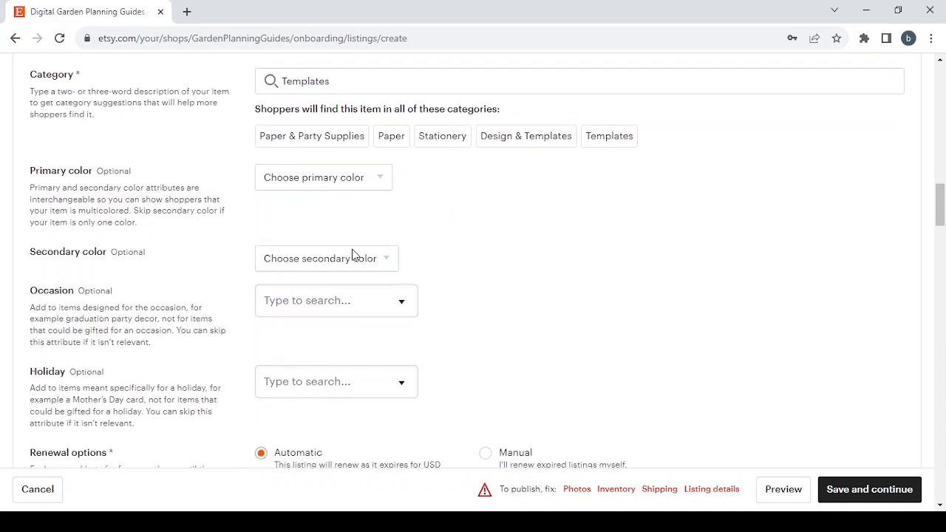
click(361, 491)
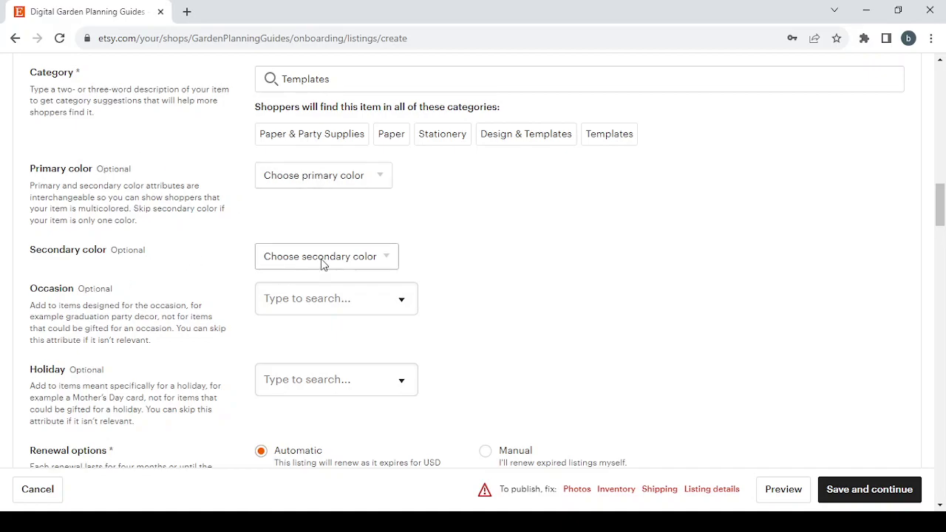
scroll(322, 264, down, 1)
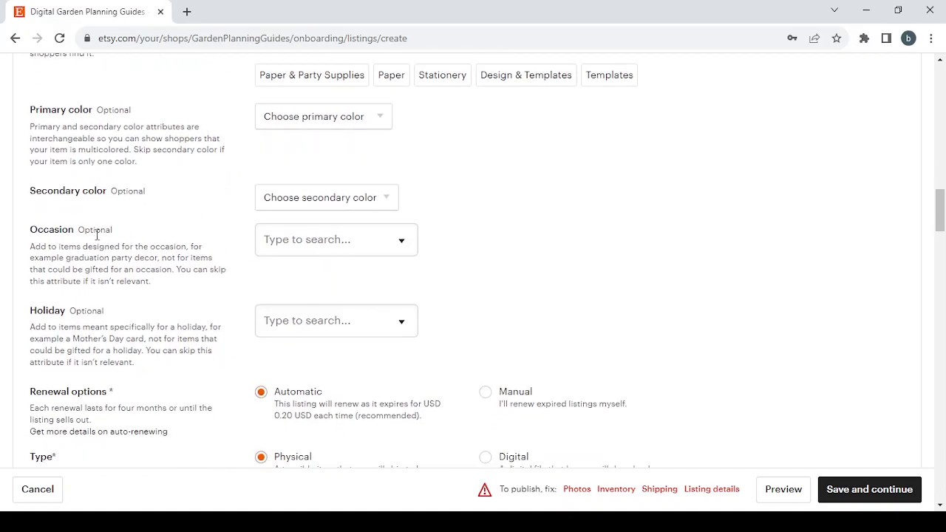
click(281, 246)
click(209, 257)
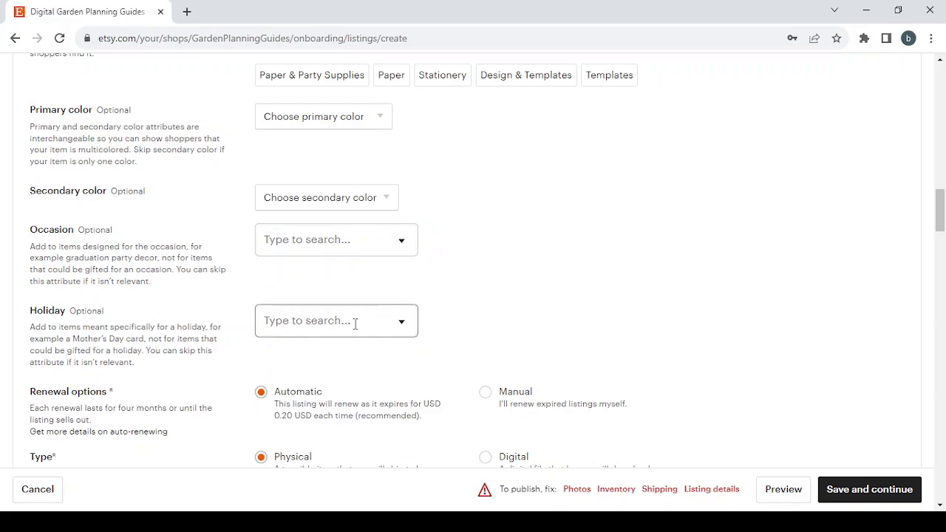
Examine the choices offered for the listing's optional Holiday attribute.
scroll(352, 321, down, 1)
click(331, 264)
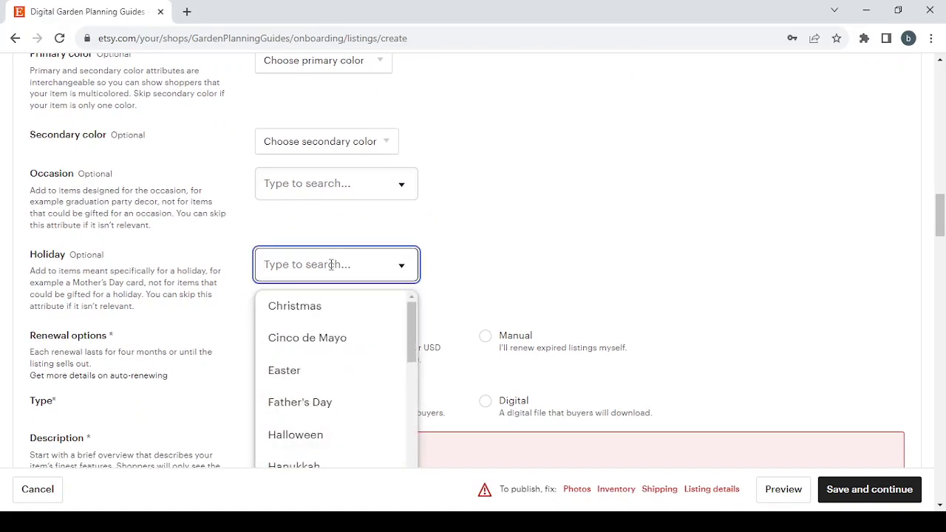
scroll(344, 333, down, 3)
scroll(344, 336, down, 6)
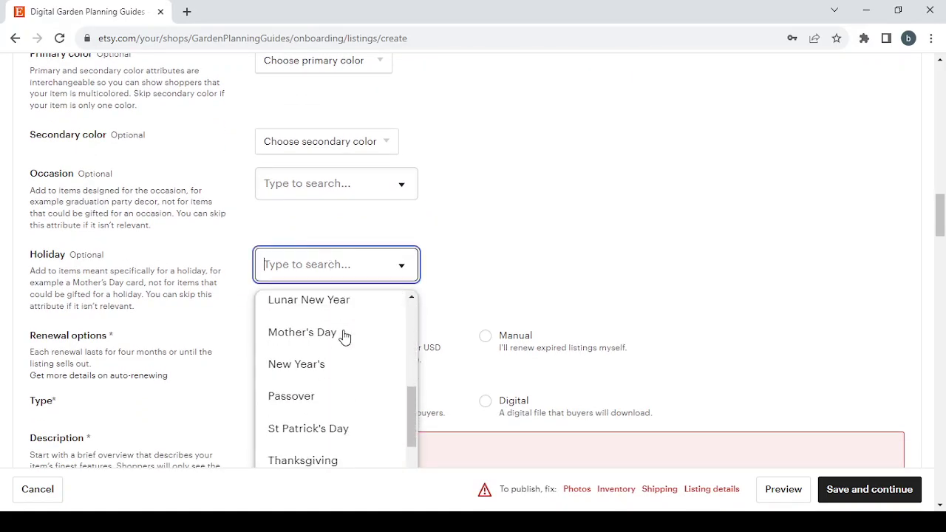
scroll(345, 337, up, 8)
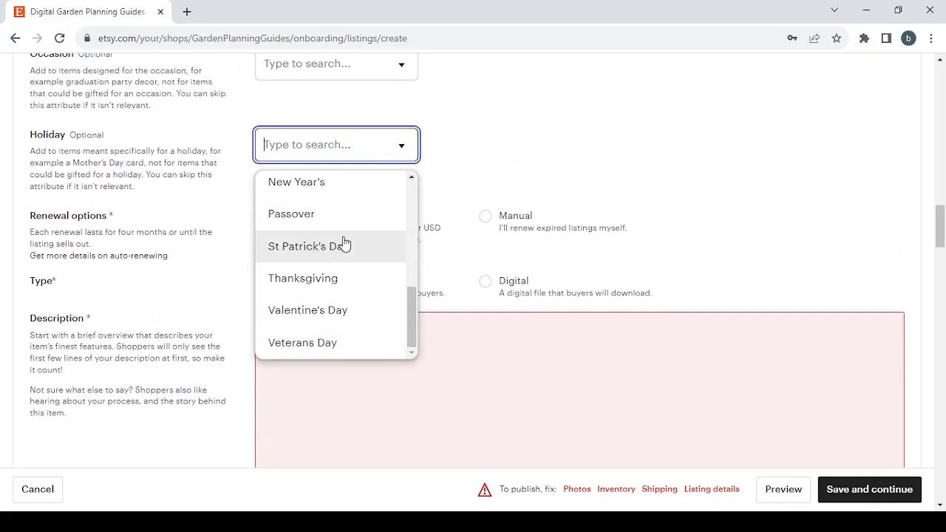
scroll(345, 243, down, 1)
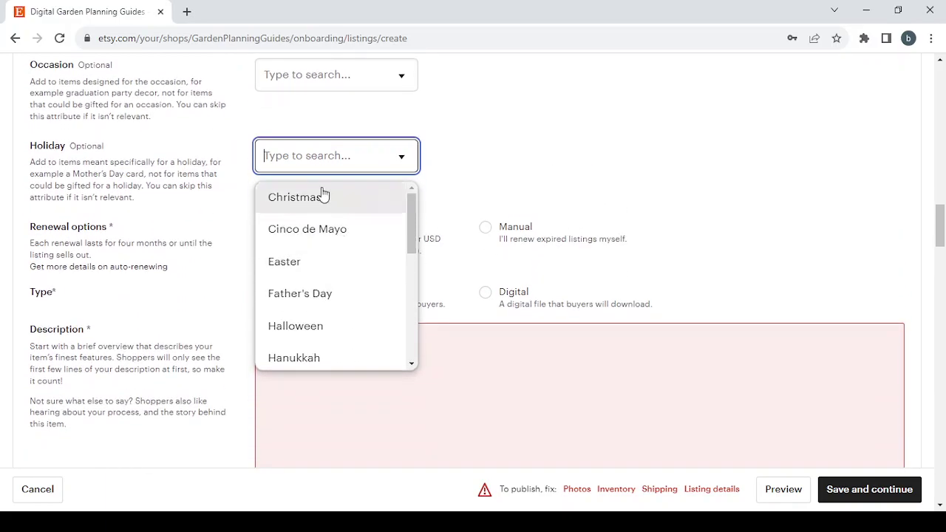
scroll(331, 274, down, 2)
scroll(331, 274, down, 3)
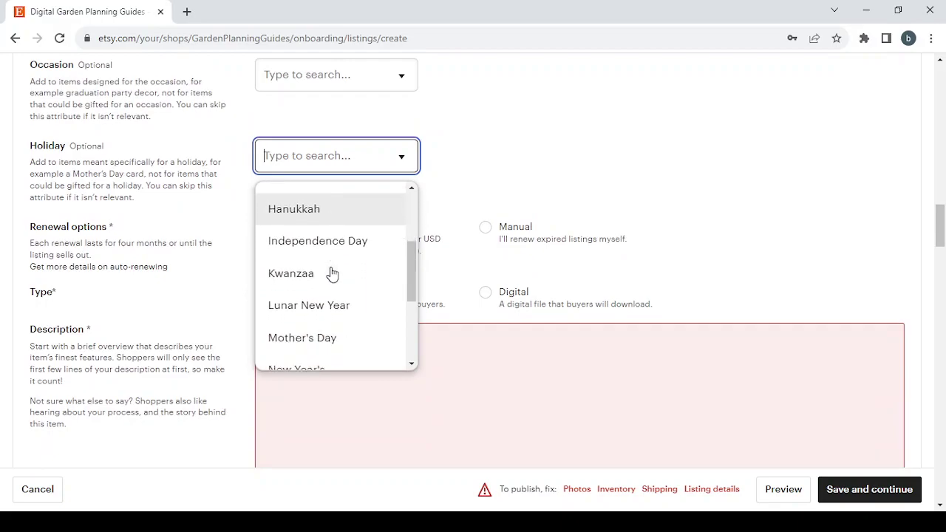
scroll(331, 273, down, 5)
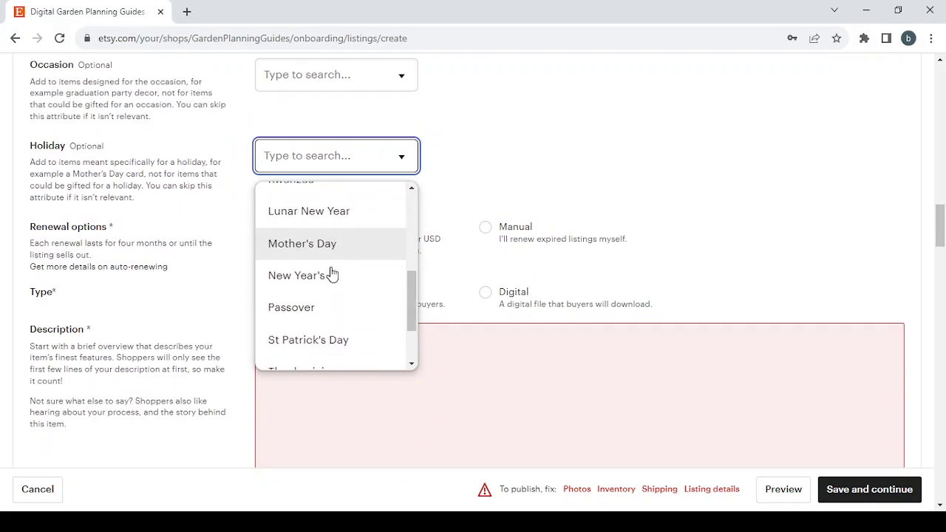
scroll(331, 274, up, 8)
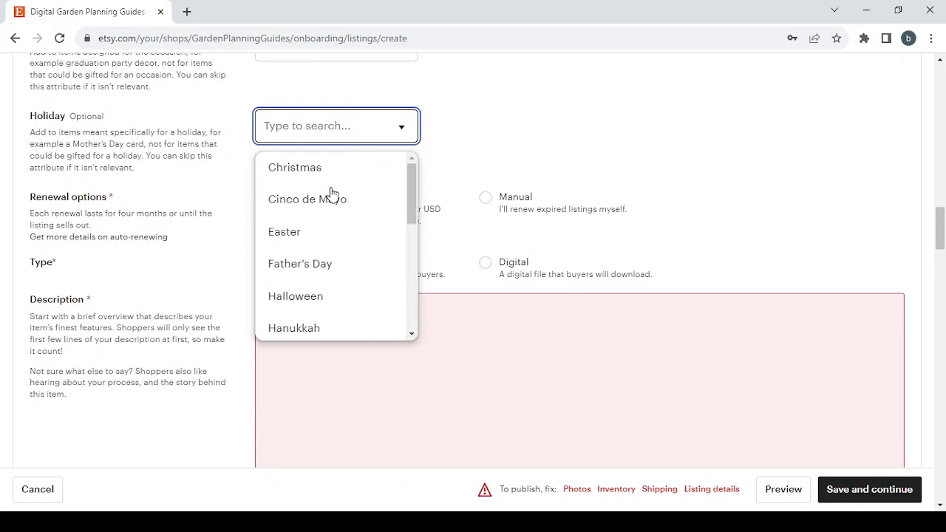
scroll(359, 91, up, 2)
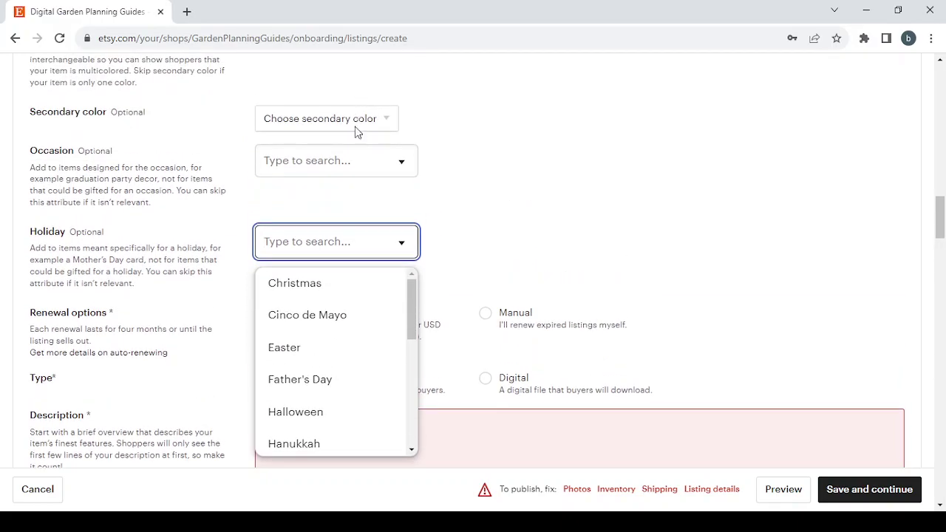
Examine the choices offered for the listing's optional Occasion attribute without selecting one.
click(343, 158)
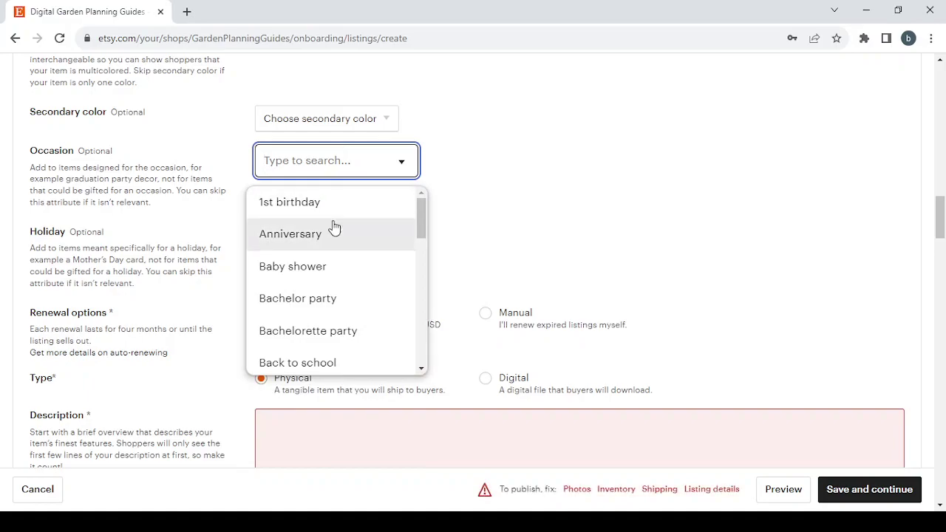
scroll(335, 227, down, 5)
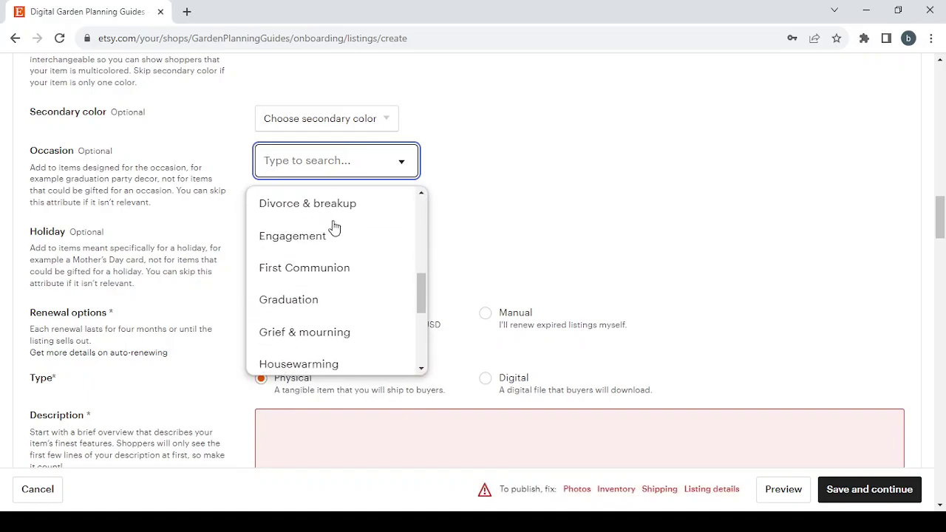
scroll(334, 227, up, 2)
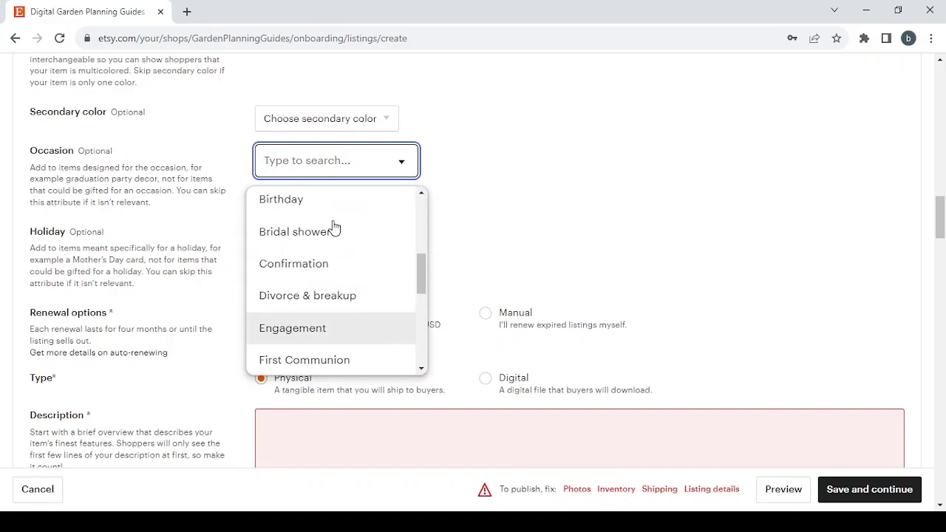
scroll(334, 227, down, 4)
scroll(333, 227, down, 4)
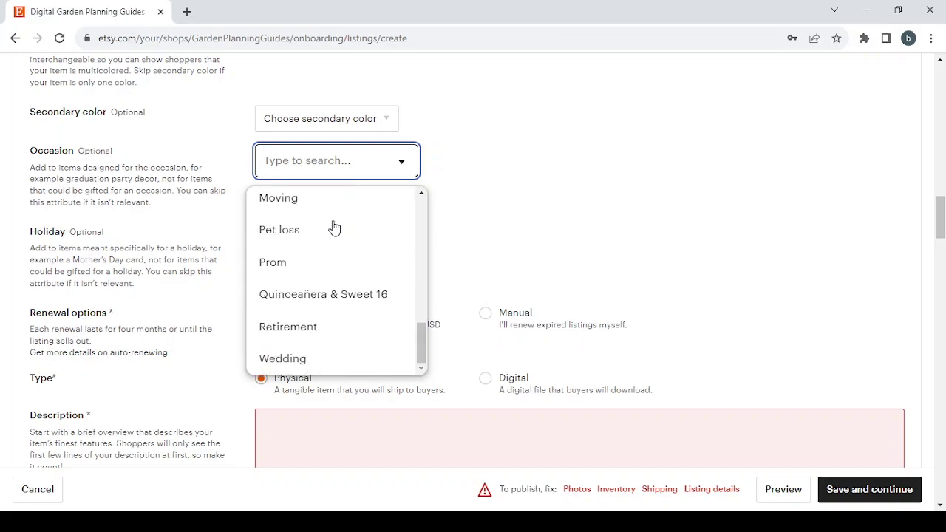
scroll(333, 222, up, 2)
click(453, 187)
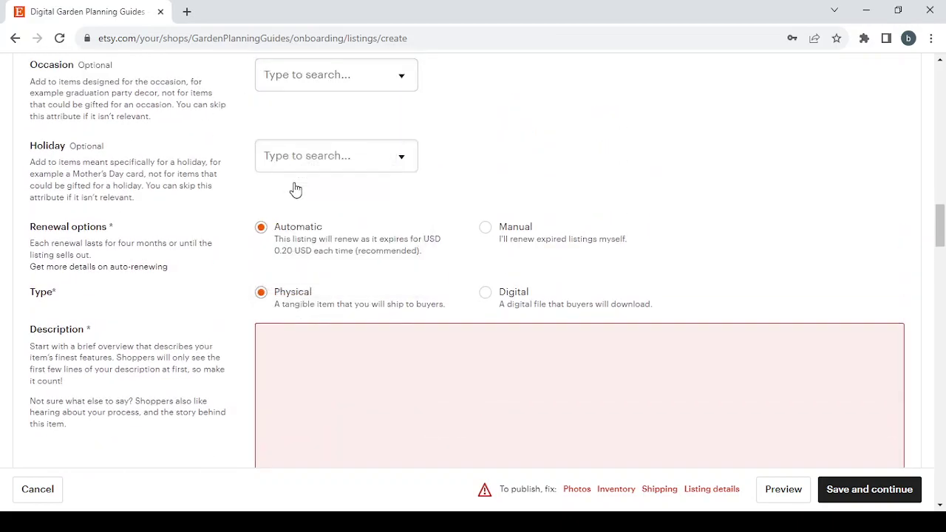
Search the Holiday attribute's choices for eid and leave the field without choosing a holiday.
click(323, 151)
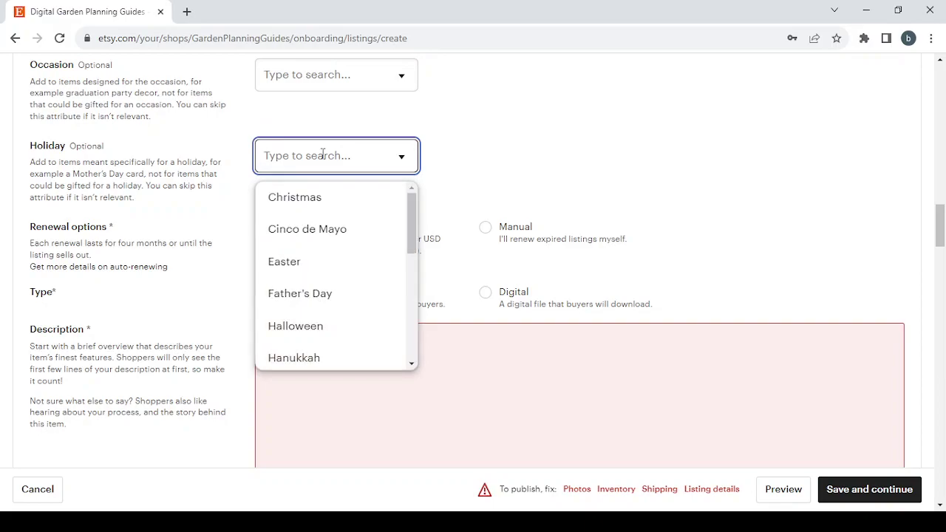
text(eid)
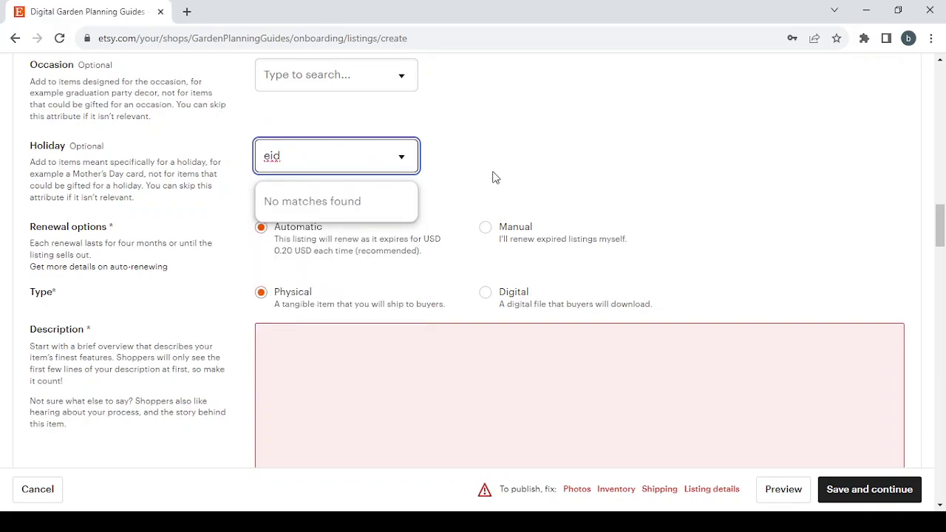
click(245, 121)
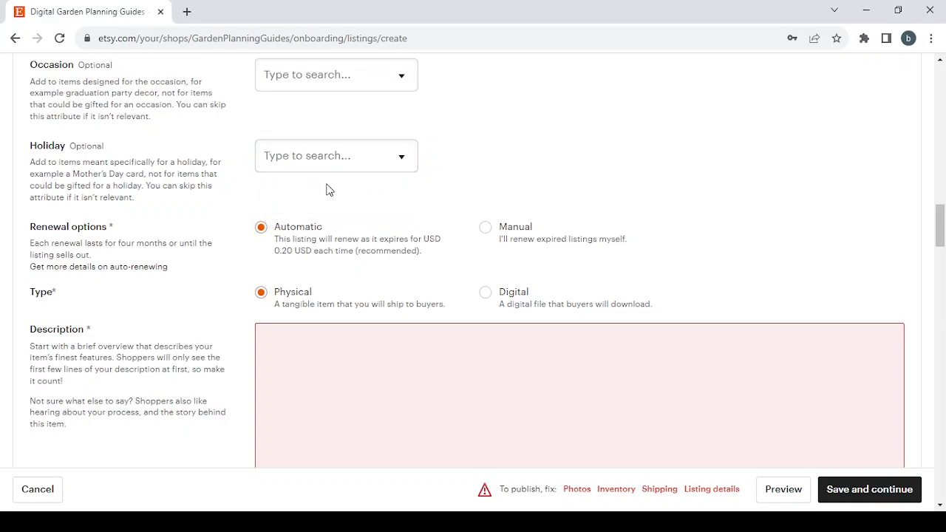
Set the listing's renewal option to Manual and go to the Description field.
scroll(328, 190, down, 2)
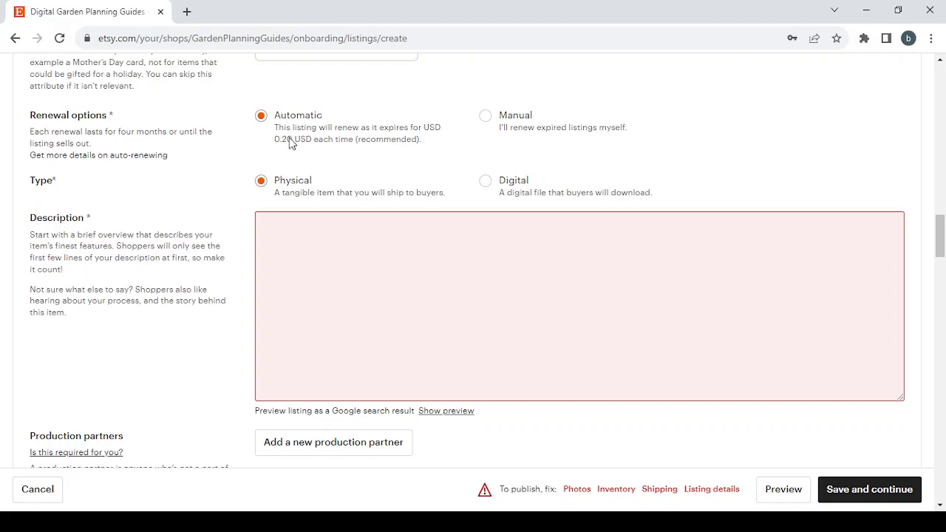
click(491, 121)
click(283, 236)
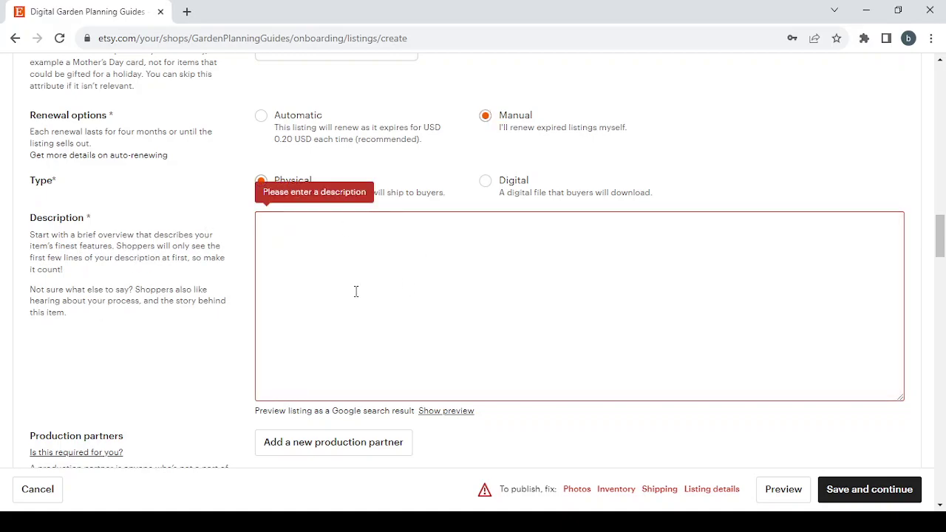
Open the form for adding a new production partner and examine its partner, location and partnership fields.
scroll(356, 291, down, 4)
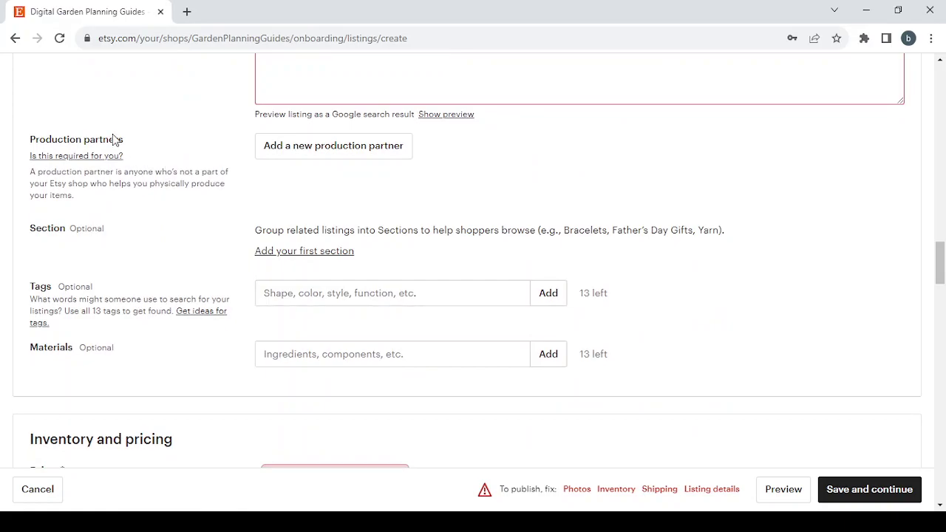
click(361, 145)
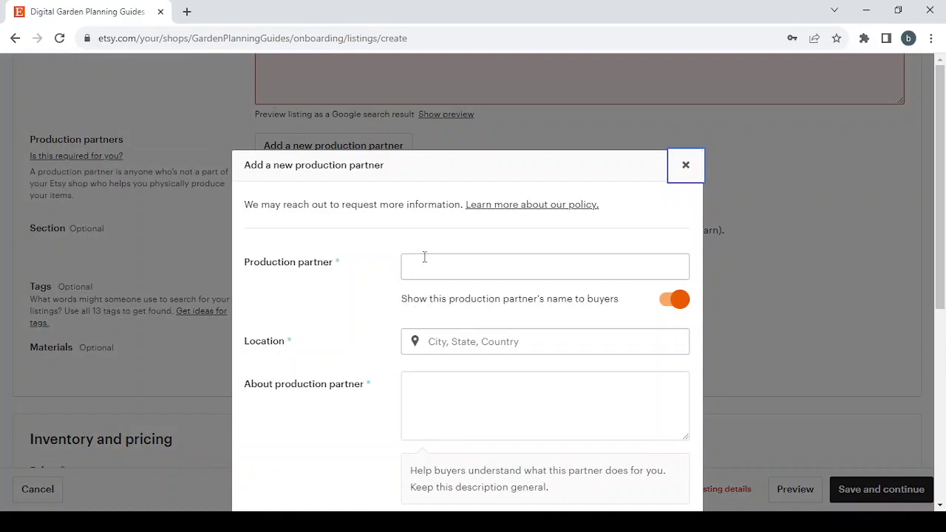
scroll(428, 272, down, 1)
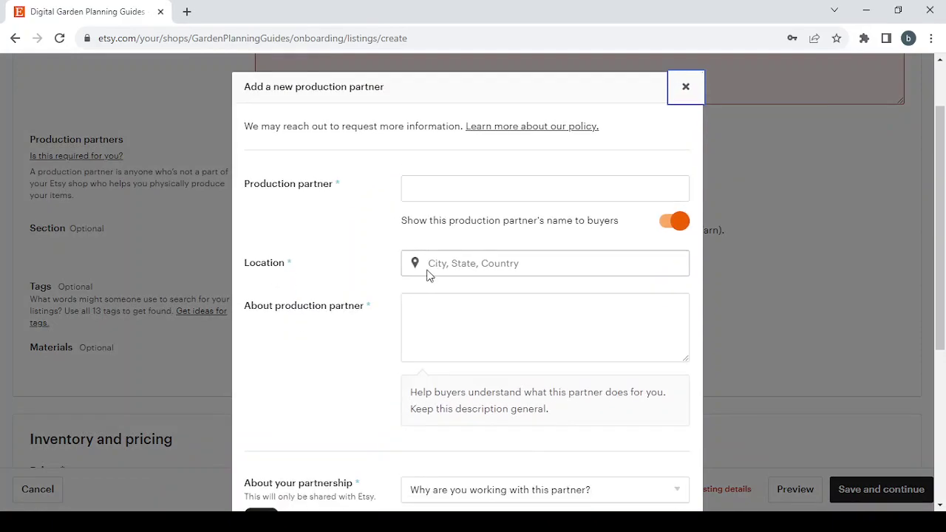
scroll(435, 329, down, 1)
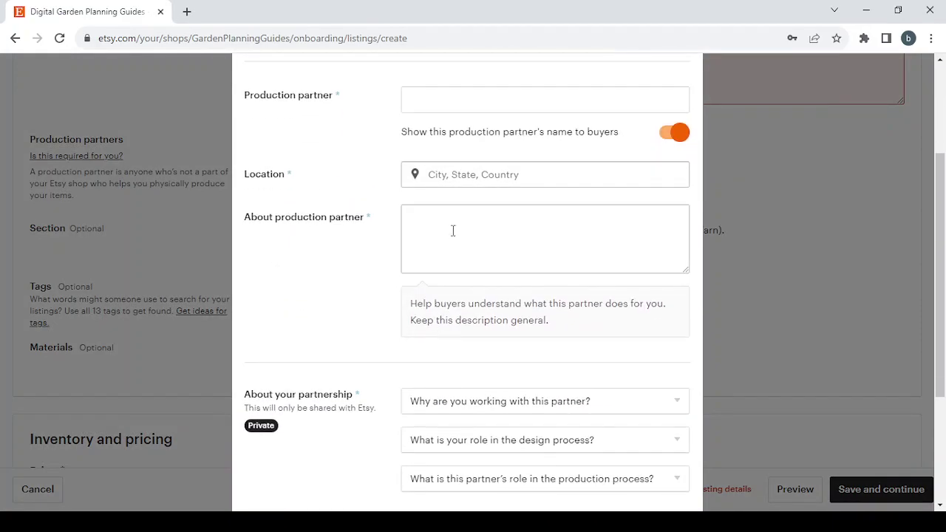
scroll(454, 231, down, 2)
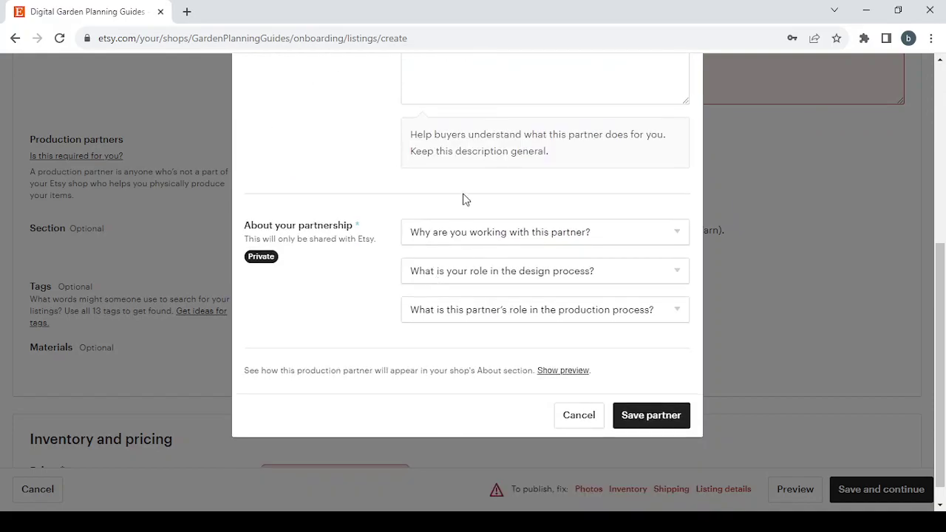
Close the new production partner form without saving and go to the listing's Inventory and pricing section.
scroll(463, 199, up, 5)
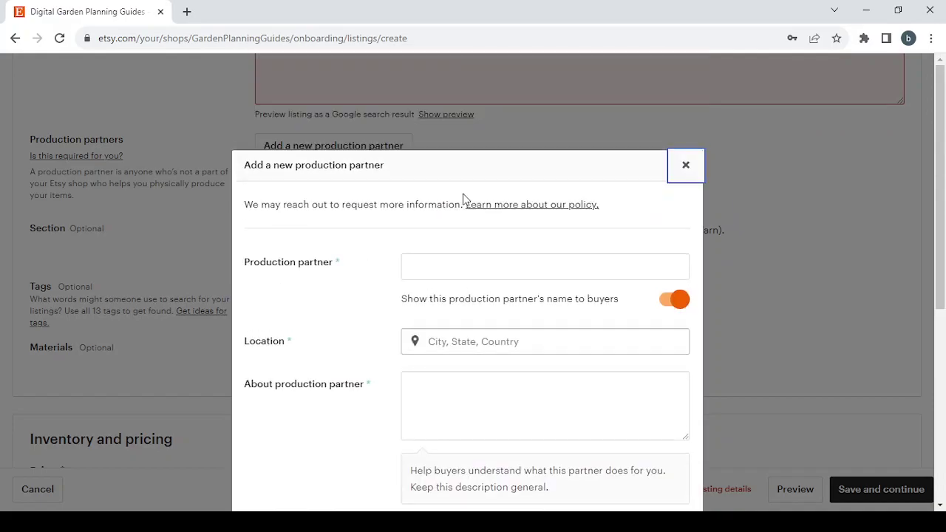
click(688, 178)
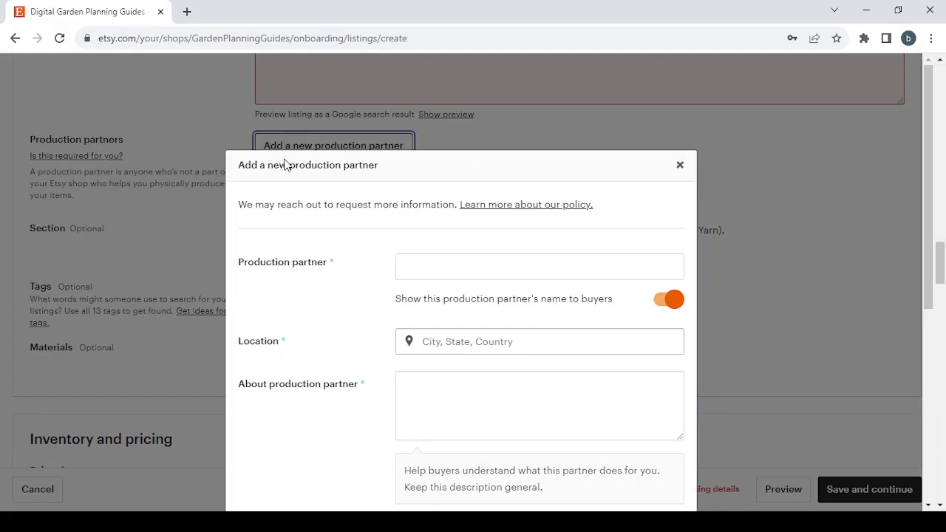
scroll(154, 244, down, 1)
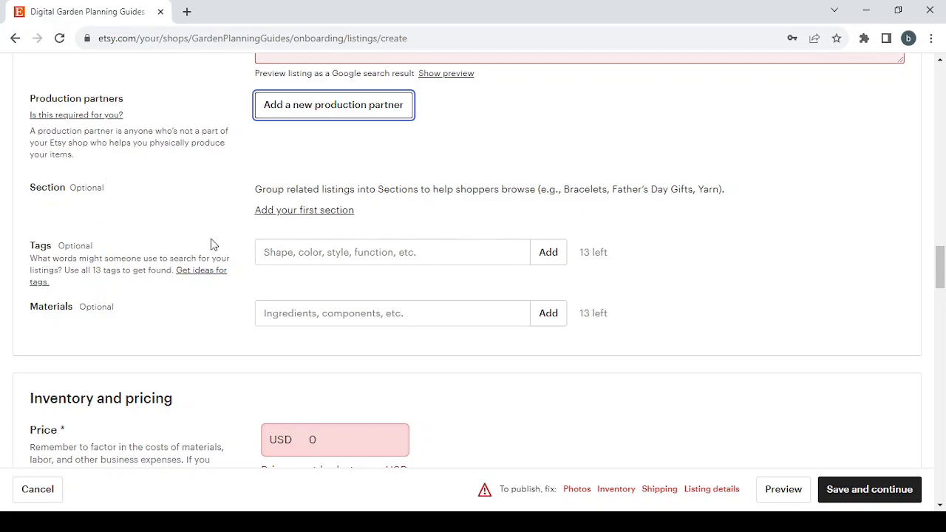
scroll(210, 244, down, 5)
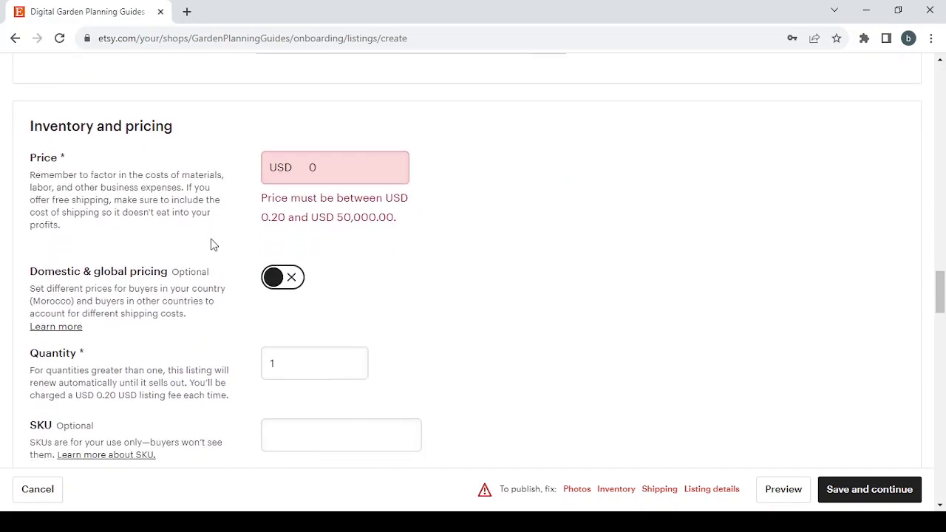
Examine the listing's price, domestic and global pricing, quantity and SKU fields without entering values.
double_click(318, 108)
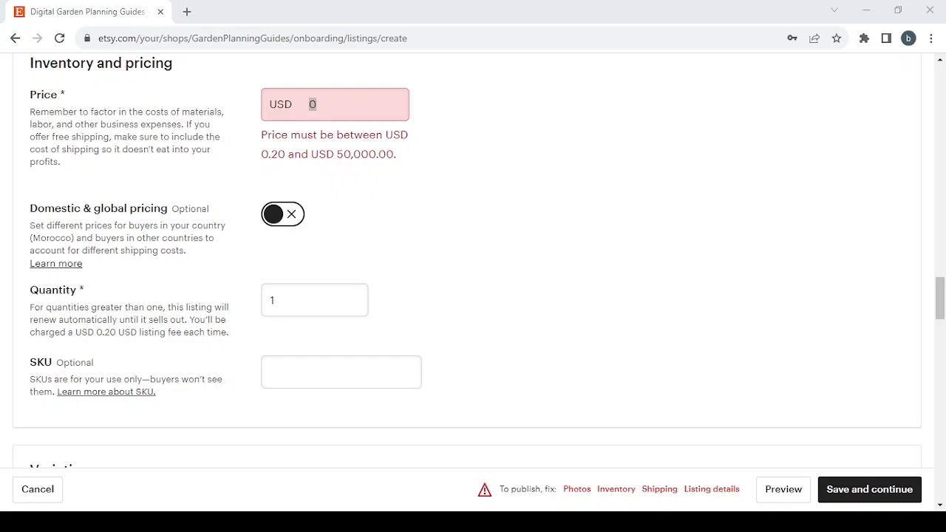
key(alt+Tab)
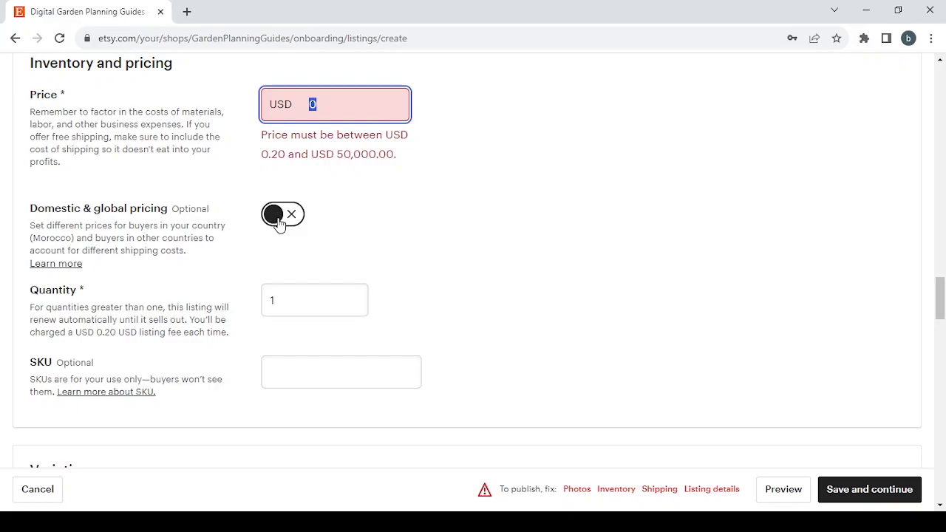
scroll(478, 273, down, 2)
click(283, 160)
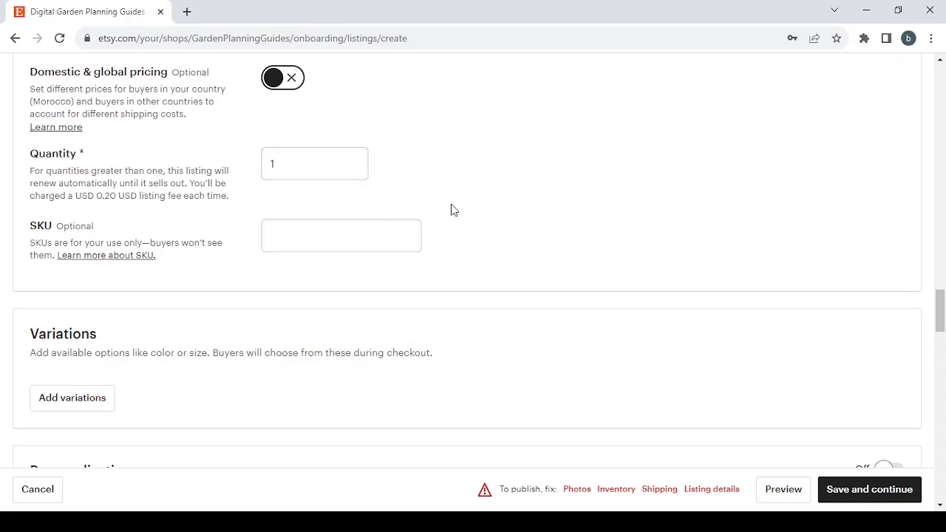
Review the listing's shipping section, from origin and processing time to standard shipping, shipping upgrades and customs information.
scroll(450, 212, down, 7)
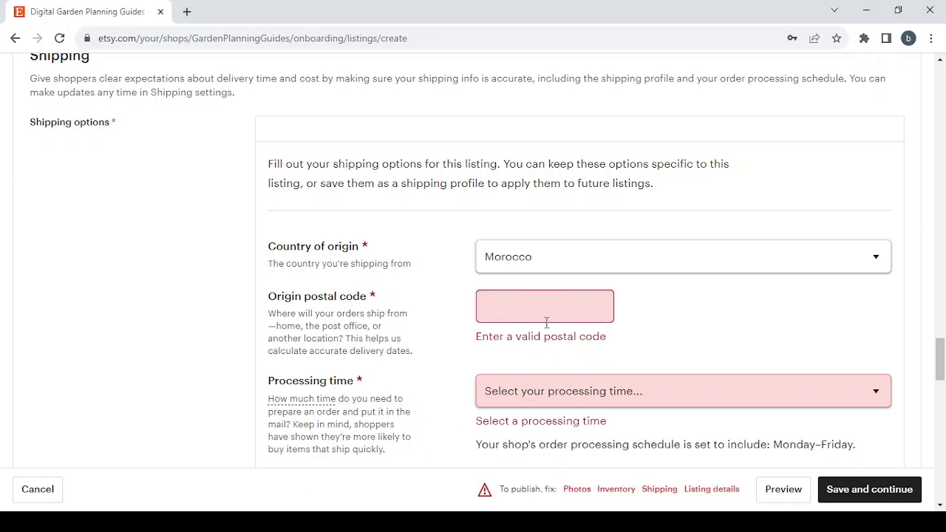
scroll(519, 320, down, 1)
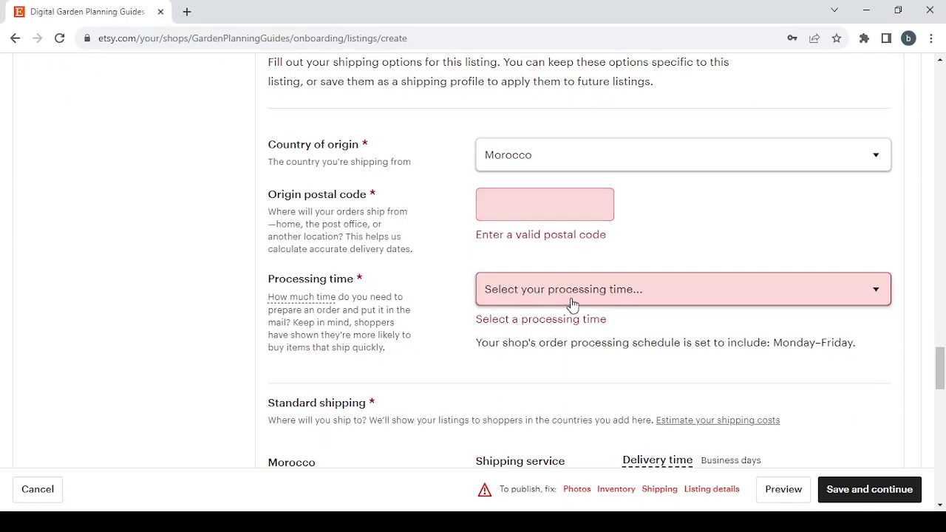
scroll(445, 297, down, 2)
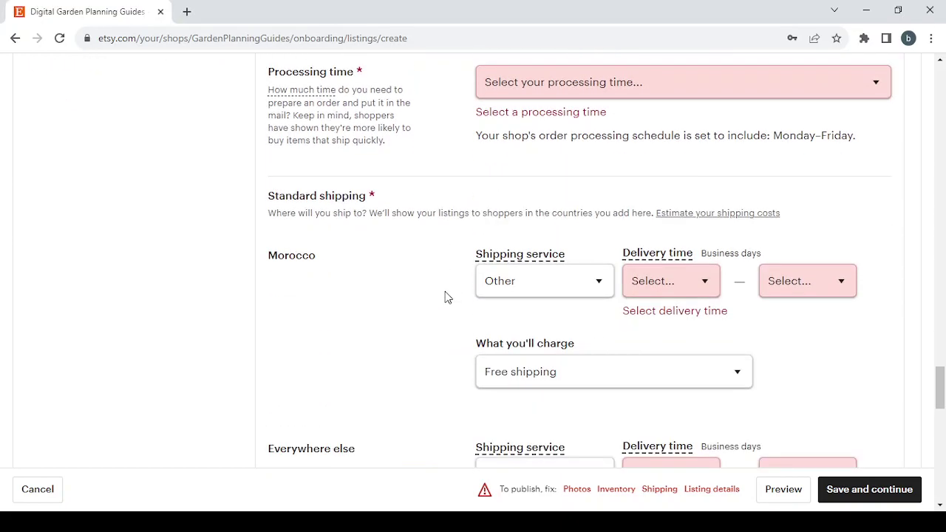
scroll(445, 297, down, 1)
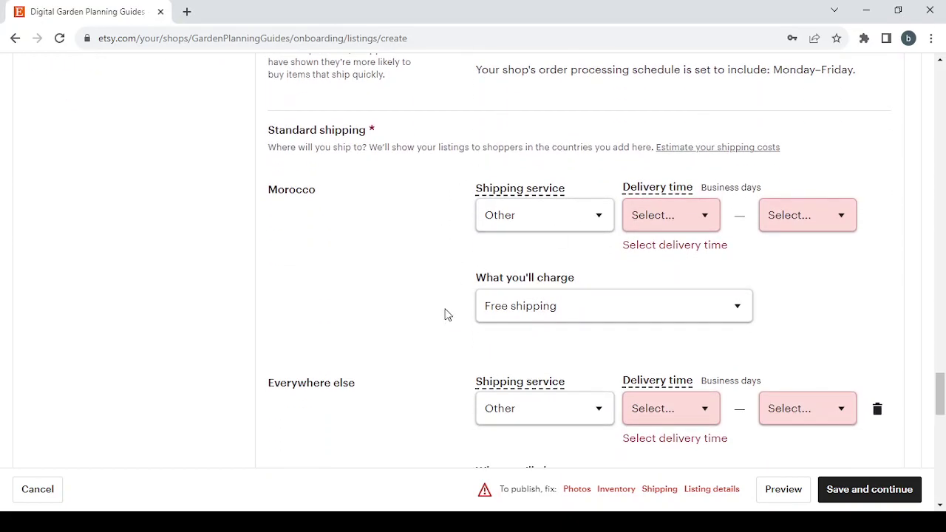
scroll(445, 313, down, 1)
scroll(342, 368, down, 2)
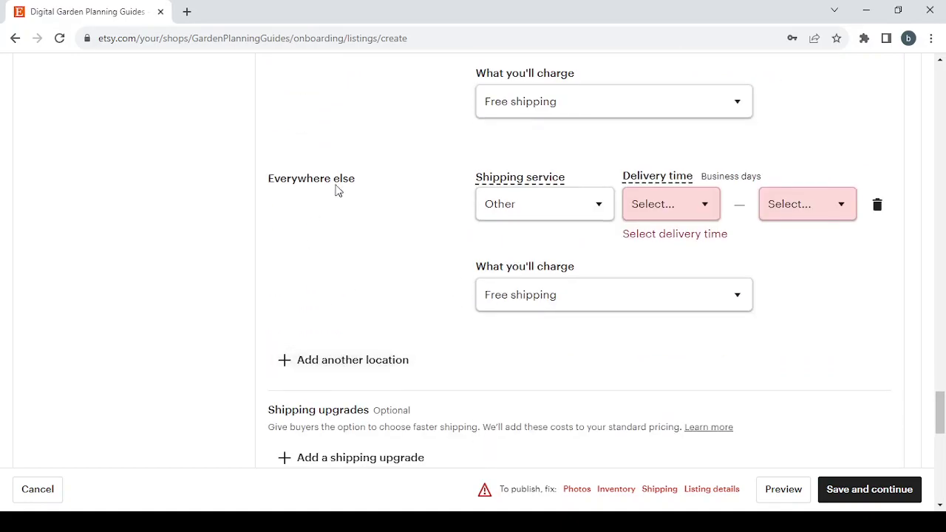
scroll(350, 282, down, 2)
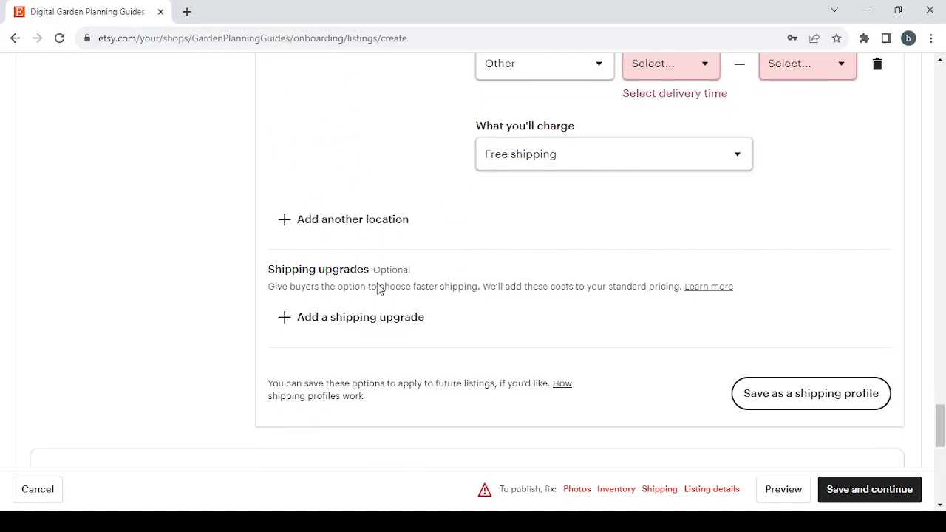
scroll(444, 279, down, 5)
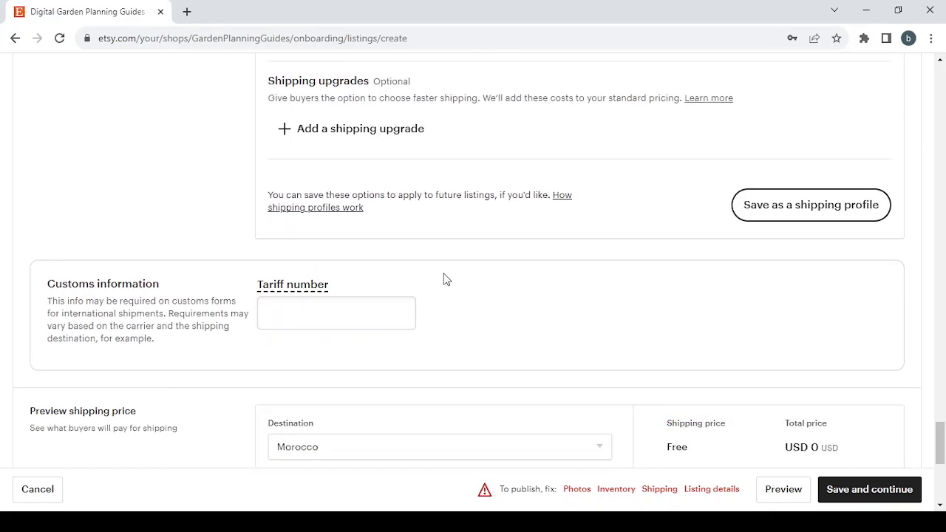
Start creating a new returns and exchanges policy for the listing instead of applying the suggested one.
scroll(444, 279, down, 4)
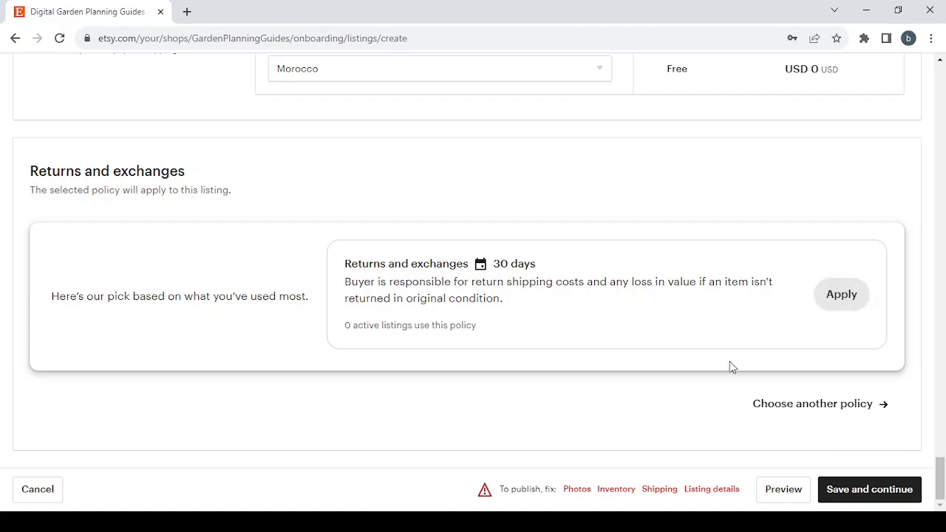
click(845, 409)
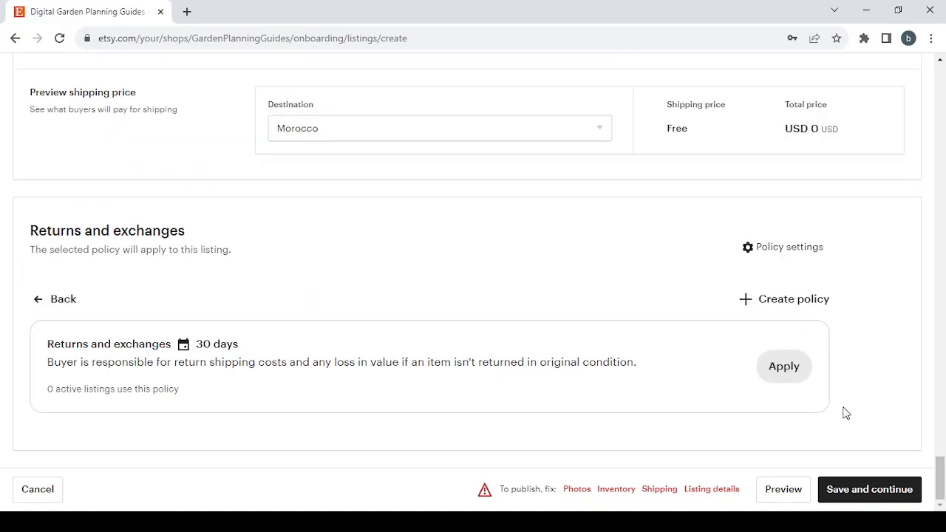
click(777, 313)
scroll(374, 355, down, 2)
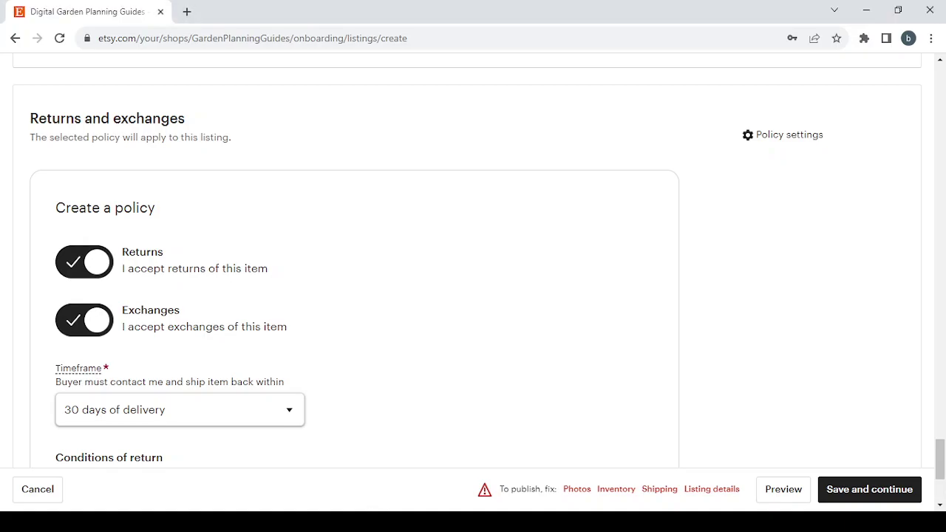
click(72, 267)
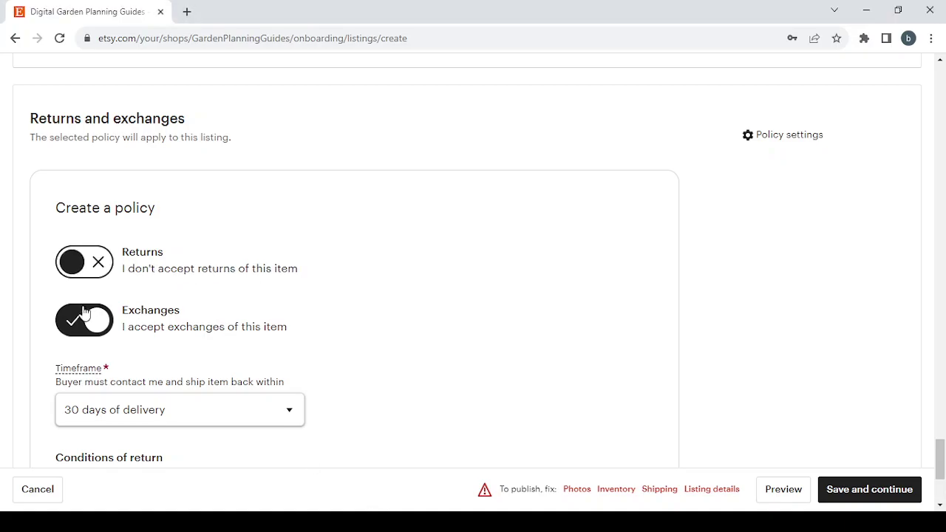
click(83, 321)
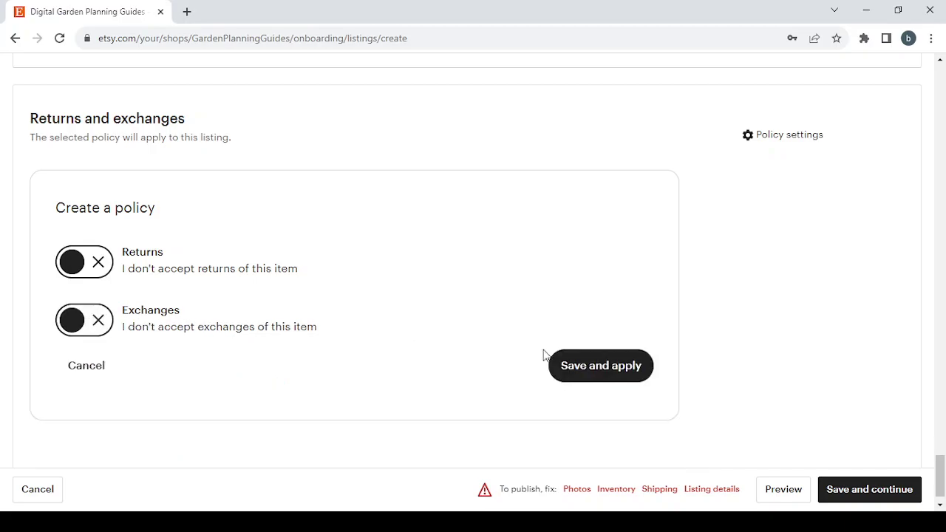
click(96, 320)
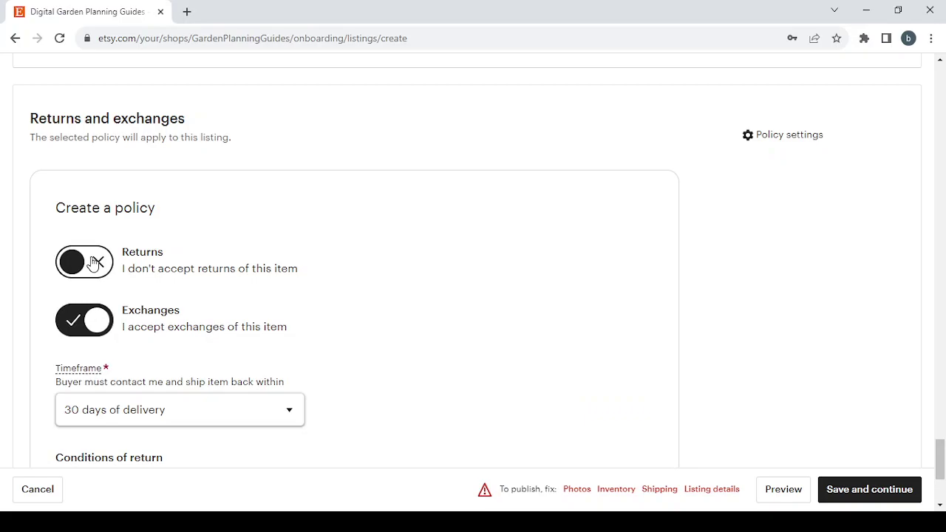
click(94, 264)
Save and apply the policy accepting returns and exchanges within 30 days of delivery, and try to save the listing.
click(246, 412)
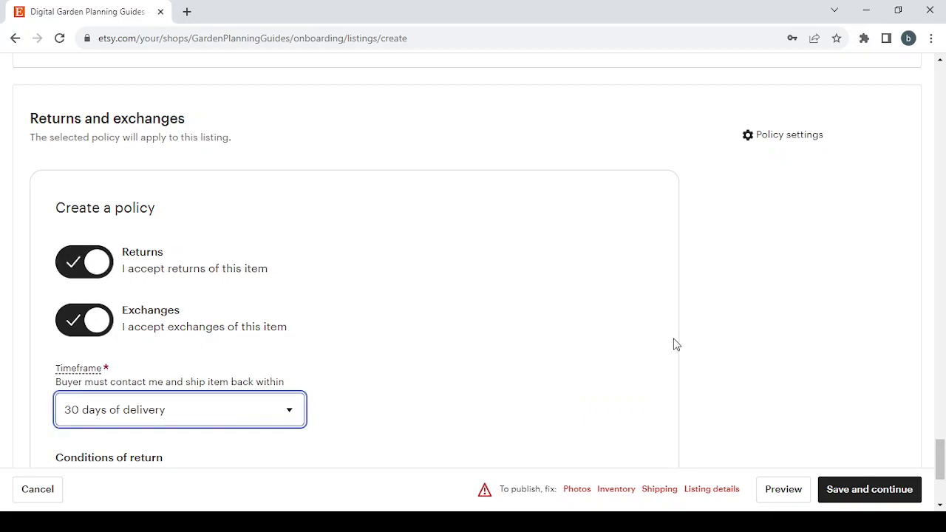
scroll(674, 345, down, 3)
click(589, 358)
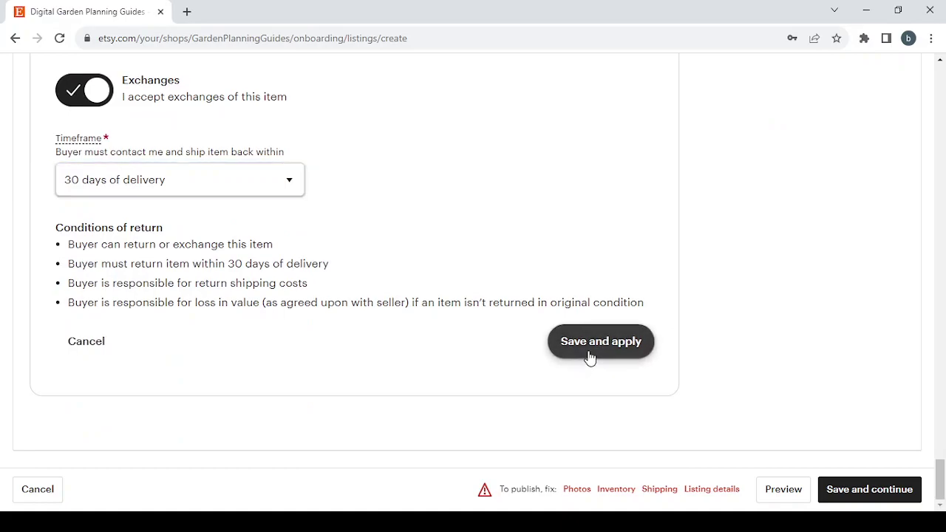
click(856, 491)
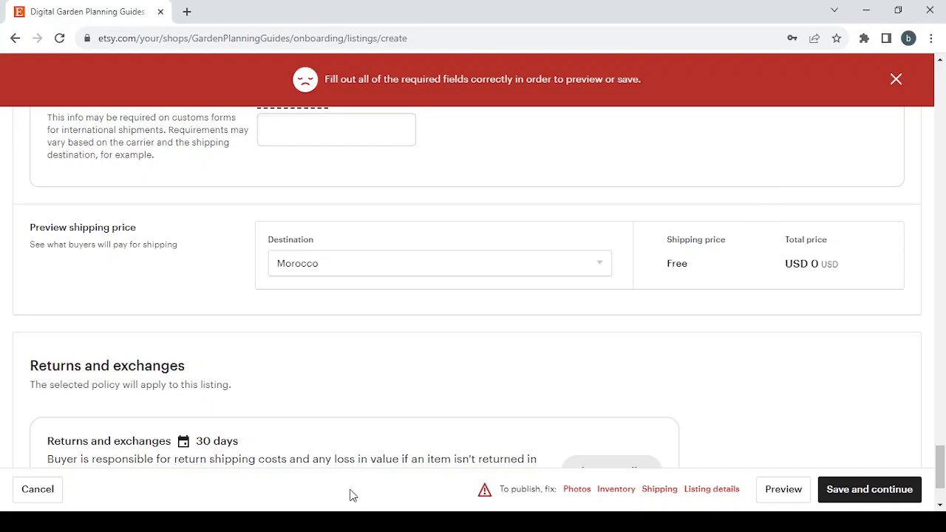